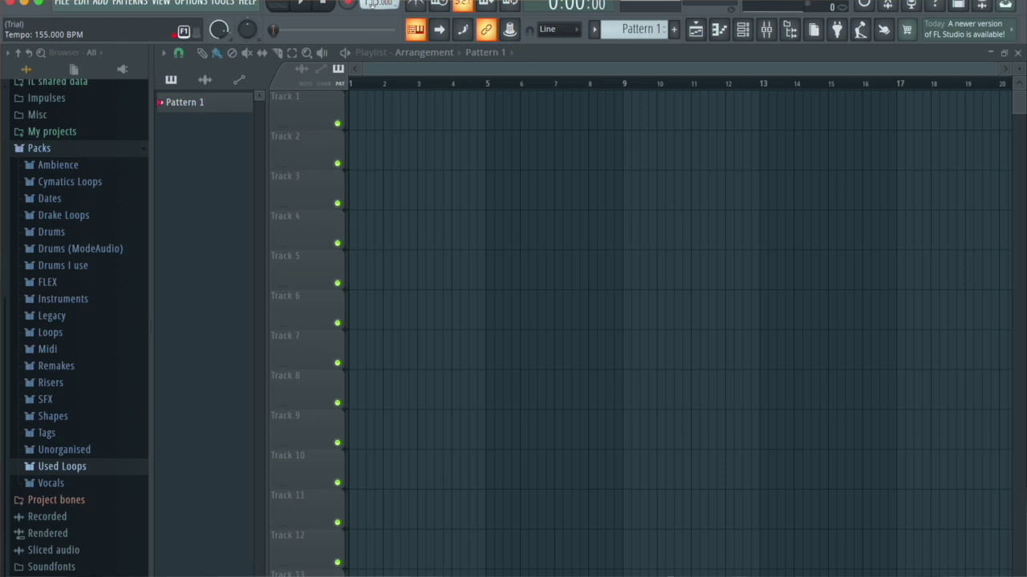
# Step: Show the channel rack and add an FL Keys instrument channel to it
pyautogui.click(744, 37)
pyautogui.click(745, 36)
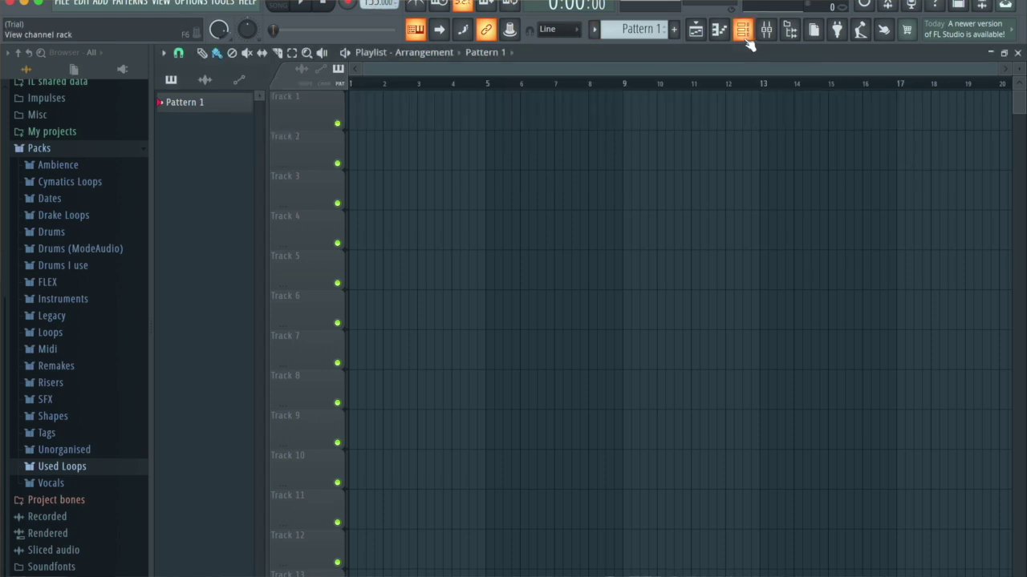
pyautogui.click(744, 37)
pyautogui.click(347, 159)
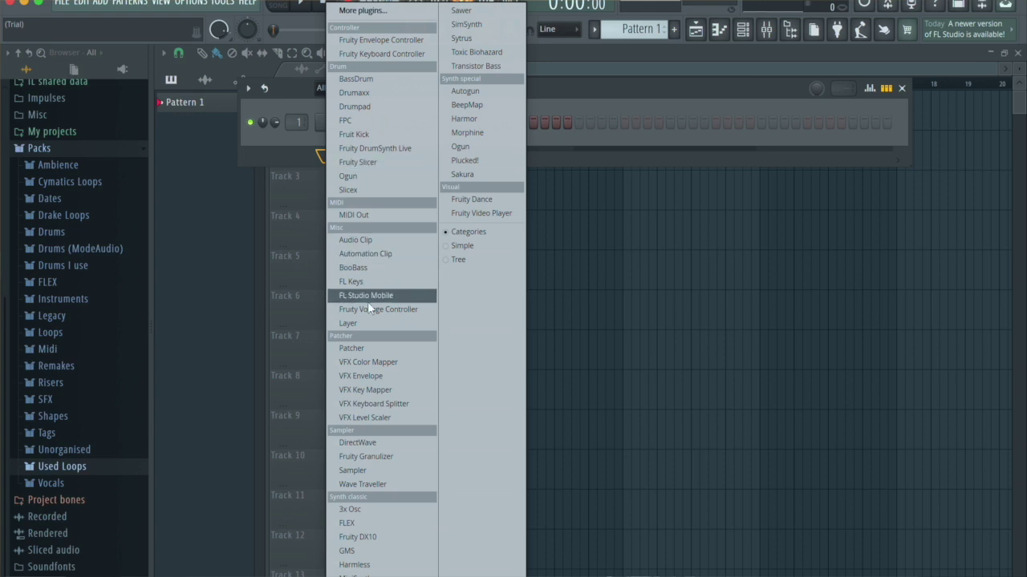
pyautogui.click(350, 281)
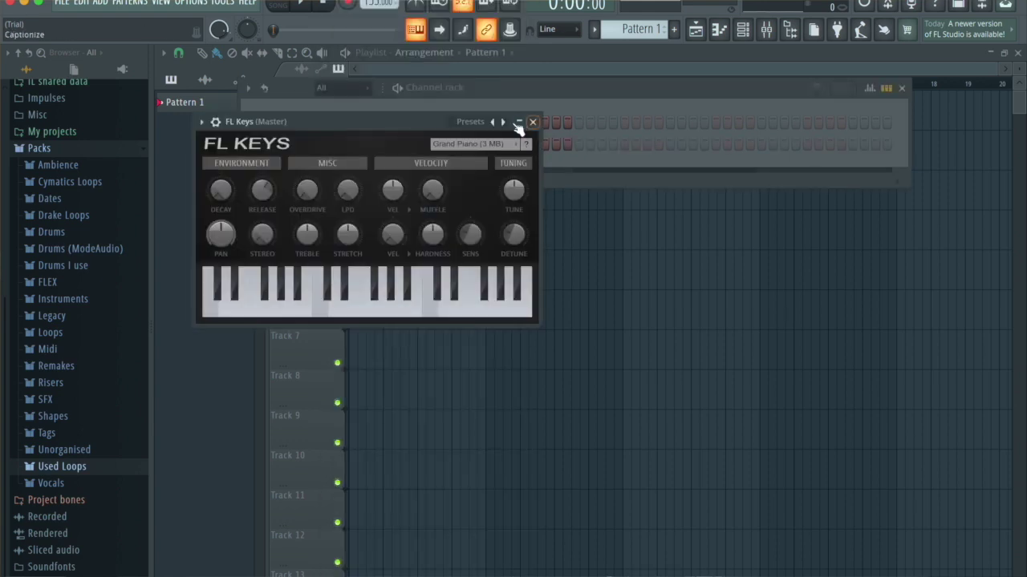
# Step: Load the Dark Piano preset in FL Keys, audition a few notes and close the instrument
pyautogui.click(201, 123)
pyautogui.moveTo(218, 162)
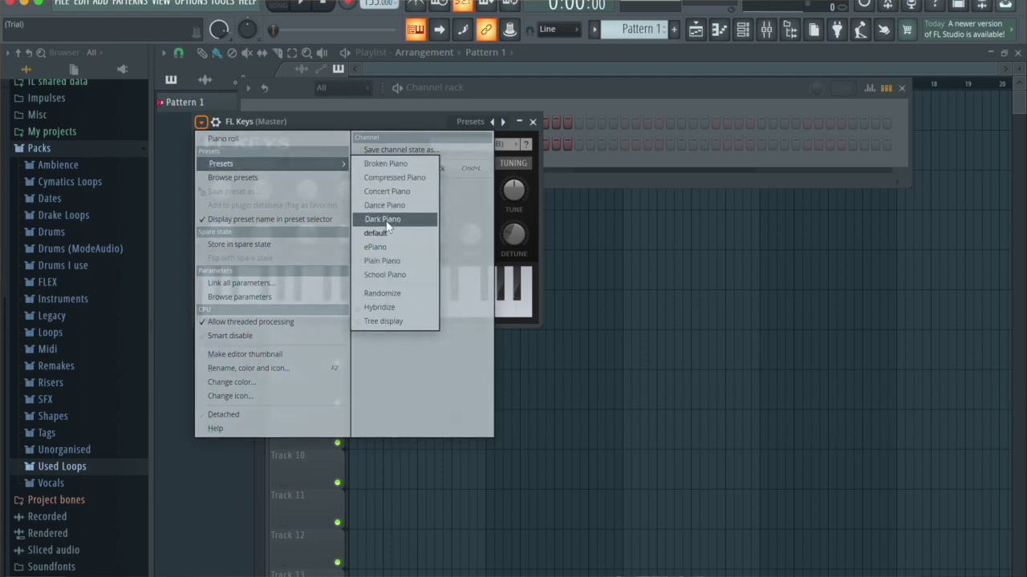
pyautogui.click(386, 221)
pyautogui.press('z')
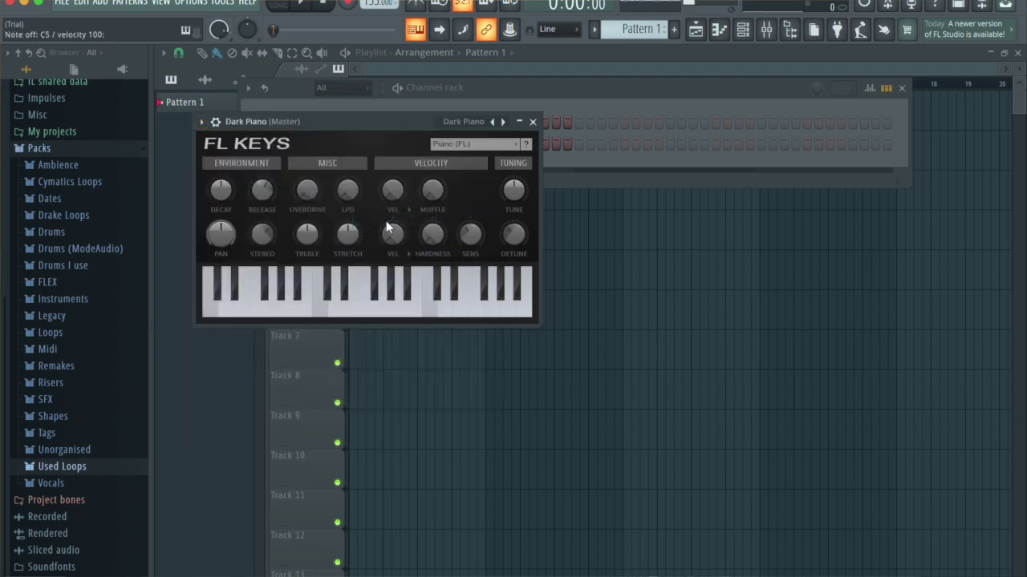
pyautogui.press('XF86AudioRaiseVolume')
pyautogui.press('XF86AudioRaiseVolume')
pyautogui.press('z')
pyautogui.press('z')
pyautogui.press('z')
pyautogui.click(532, 122)
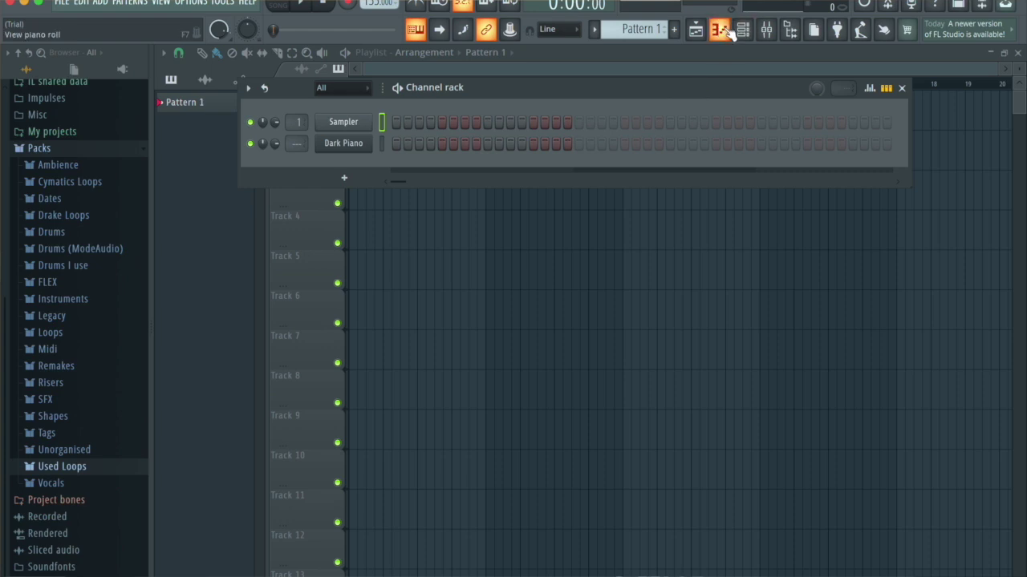
# Step: Stamp a C natural minor scale from C5 to A#6 in the Sampler's piano roll and stretch its notes across four bars
pyautogui.click(722, 30)
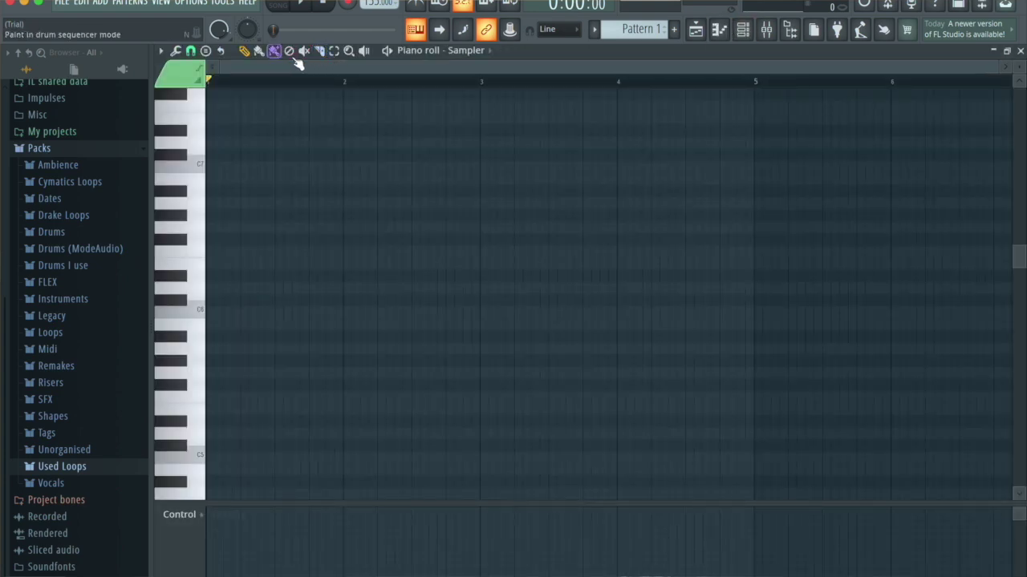
pyautogui.click(205, 51)
pyautogui.click(251, 343)
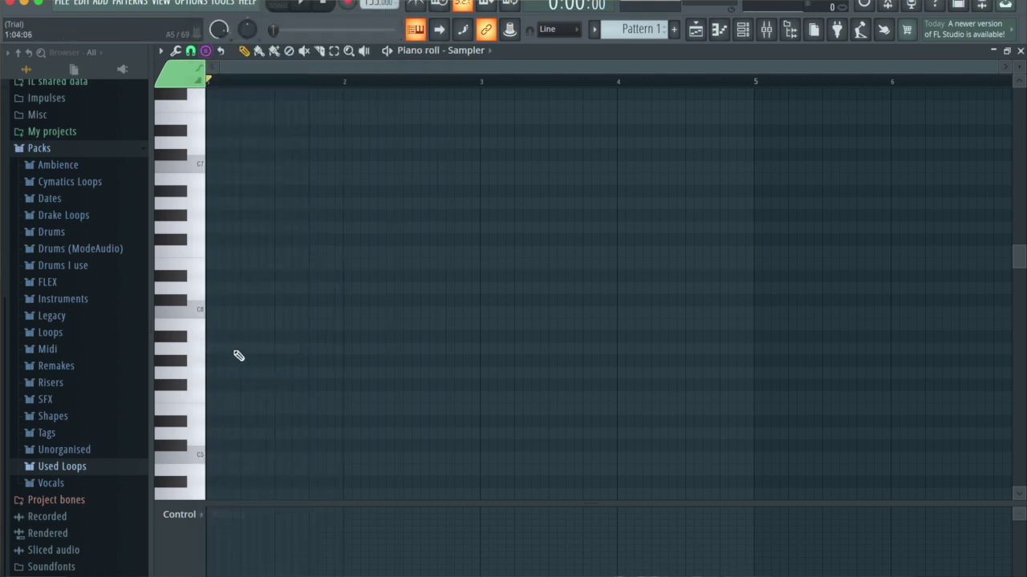
pyautogui.click(224, 458)
pyautogui.moveTo(229, 461); pyautogui.dragTo(228, 313)
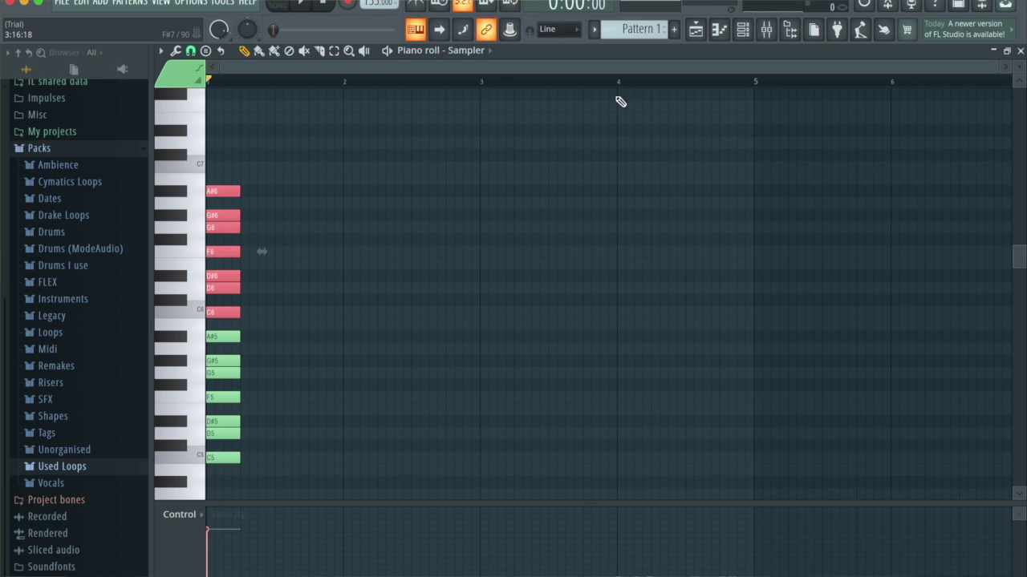
pyautogui.click(760, 131)
pyautogui.hotkey('ctrl', 'l')
pyautogui.rightClick(772, 130)
# Step: Switch the piano roll to Dark Piano, draw a one-bar C5, D#5, G5 chord in bar 1 and play it back
pyautogui.click(482, 49)
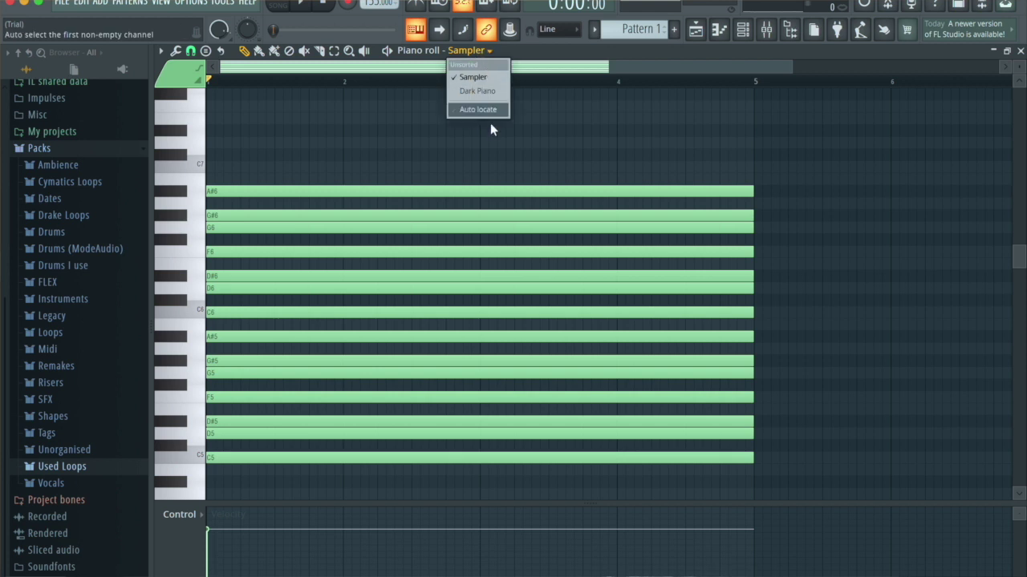
pyautogui.click(491, 52)
pyautogui.click(472, 53)
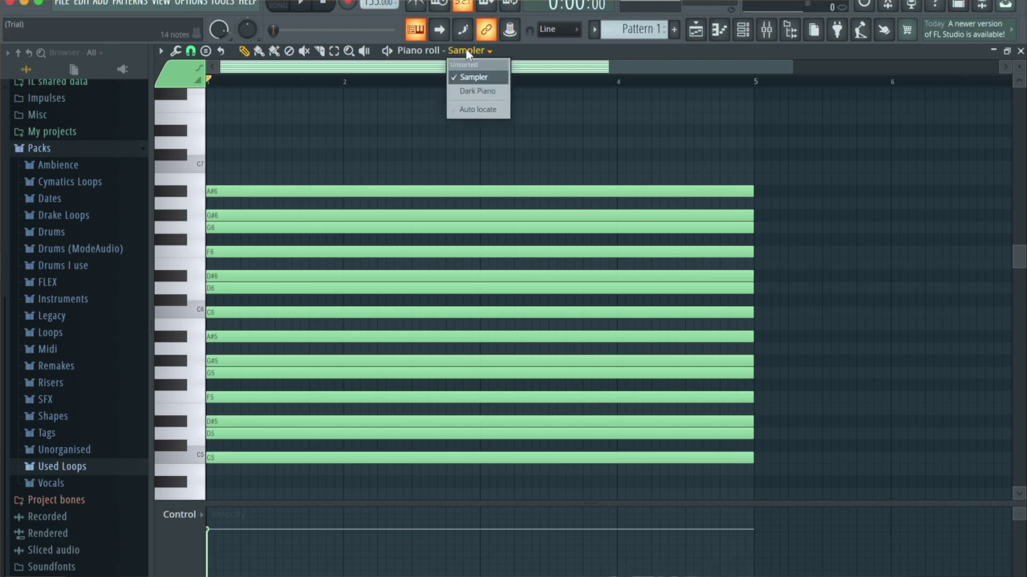
pyautogui.click(474, 91)
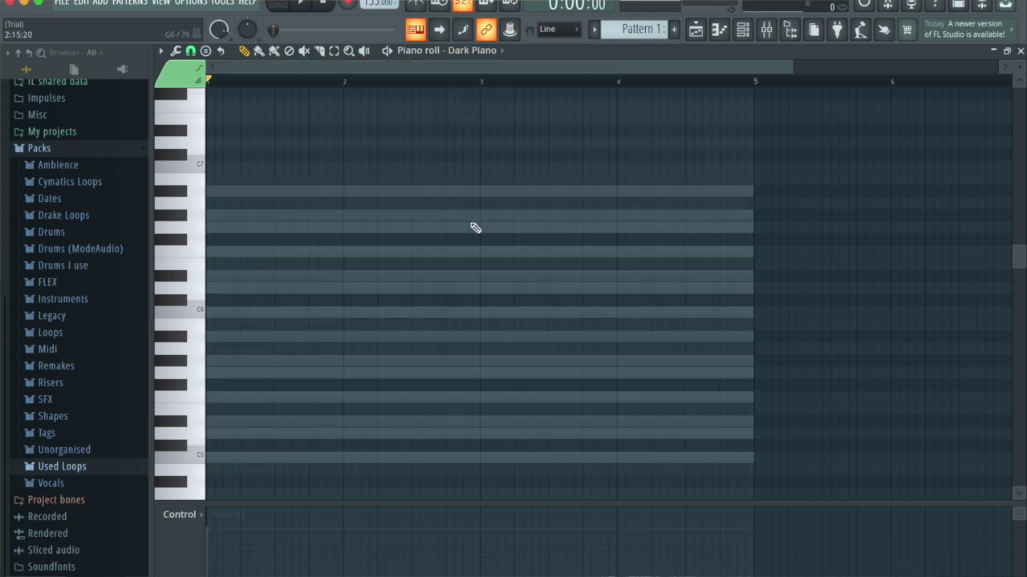
pyautogui.scroll(-5, 475, 228)
pyautogui.click(239, 348)
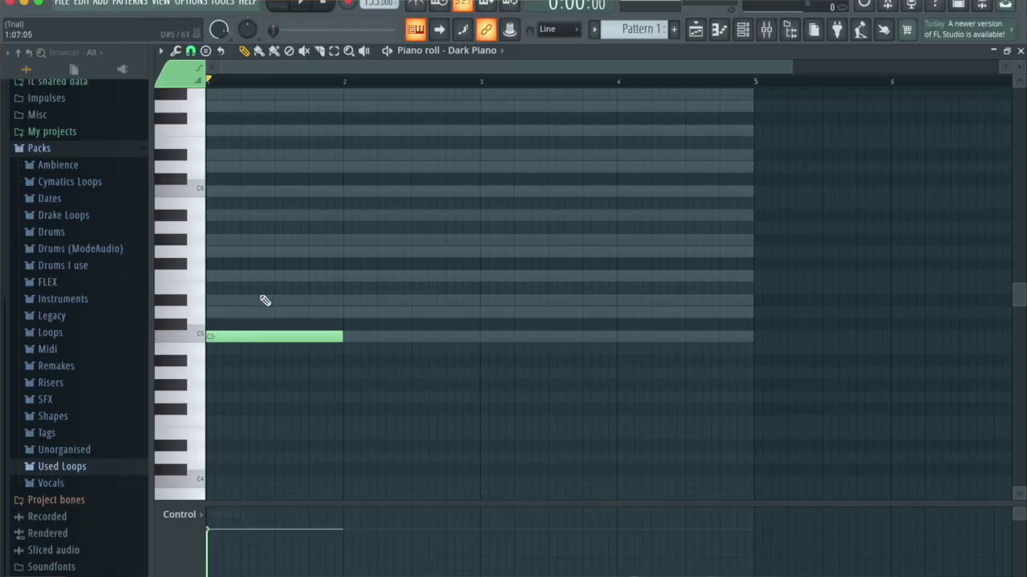
pyautogui.click(211, 301)
pyautogui.click(321, 252)
pyautogui.press('space')
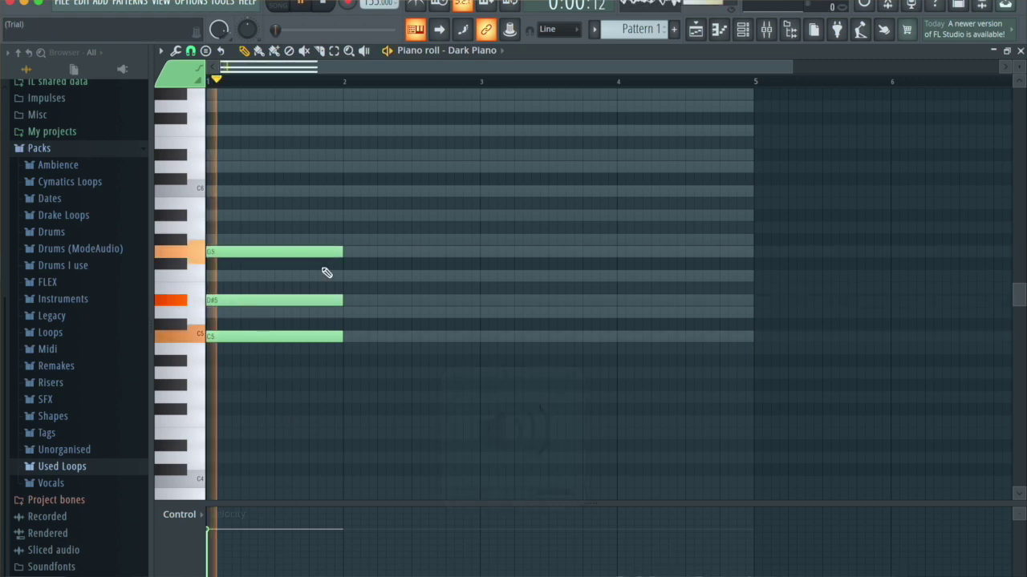
pyautogui.press('space')
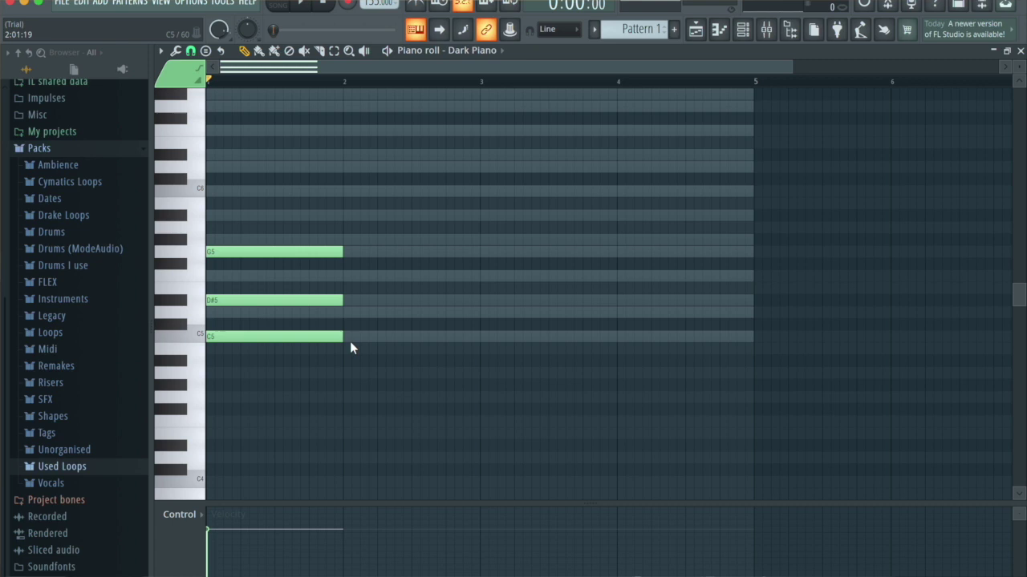
# Step: Draw a one-bar C5, D5, G5 chord in bar 2 of the Dark Piano part
pyautogui.click(350, 337)
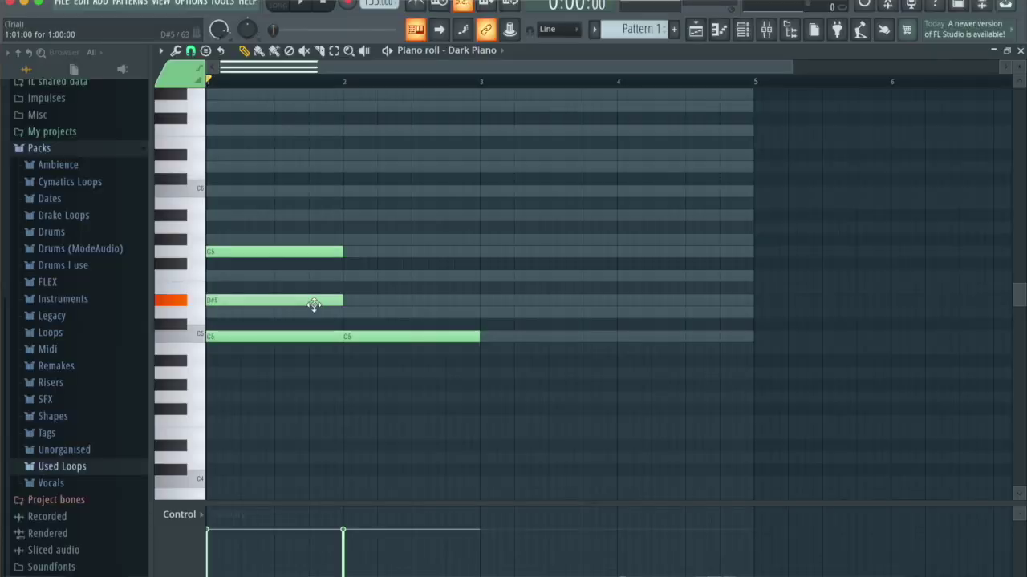
pyautogui.doubleClick(313, 300)
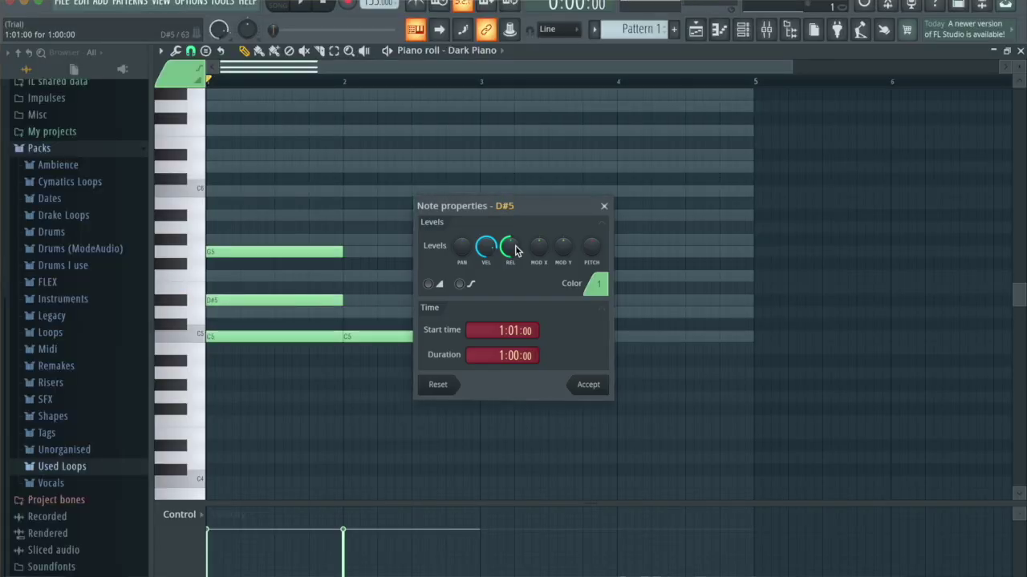
pyautogui.press('Escape')
pyautogui.click(347, 314)
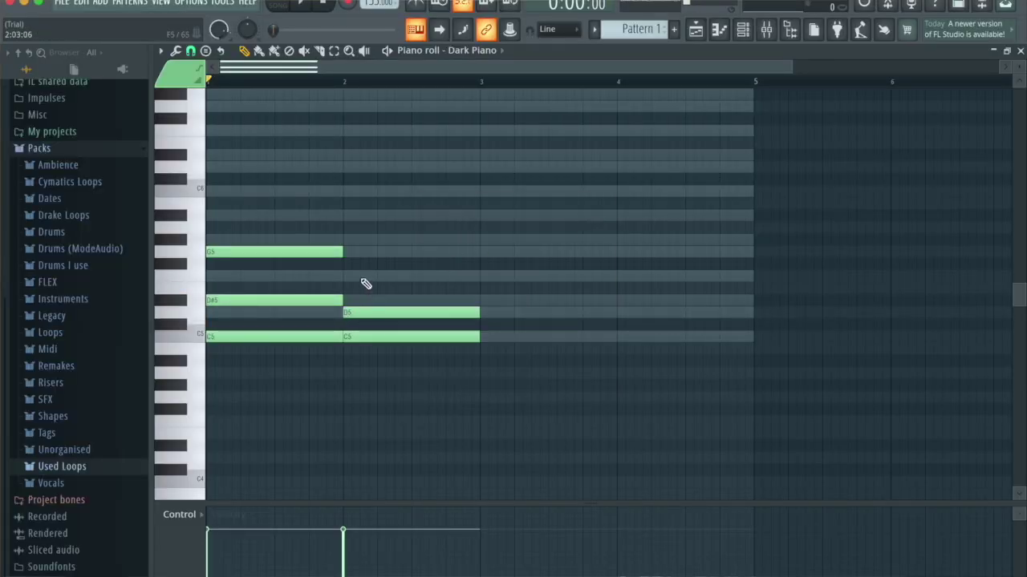
pyautogui.click(350, 253)
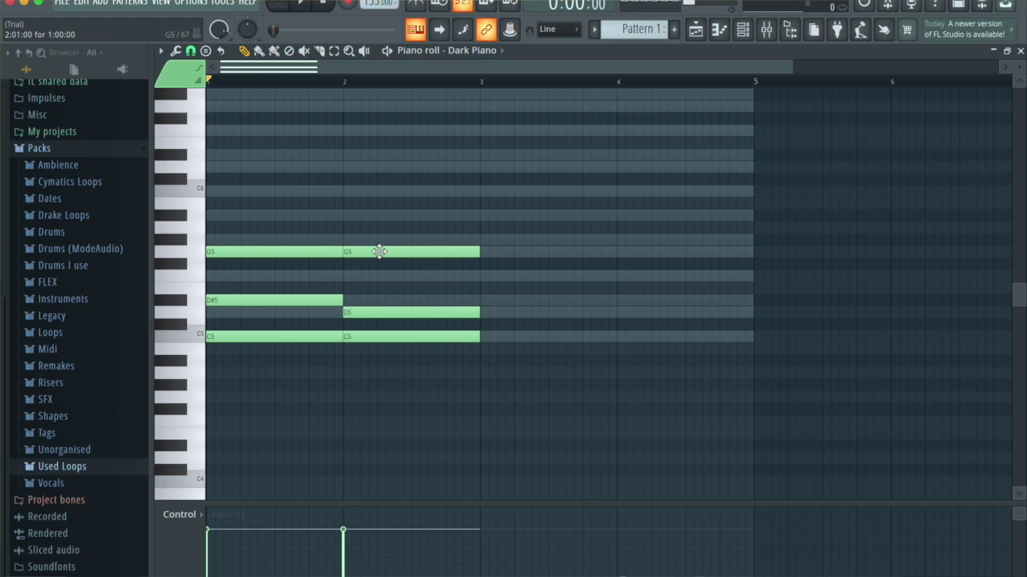
# Step: Duplicate the two chords into bars 3 and 4, raise the copied G5 notes to G#5 and play back the progression
pyautogui.moveTo(514, 428); pyautogui.dragTo(221, 230)
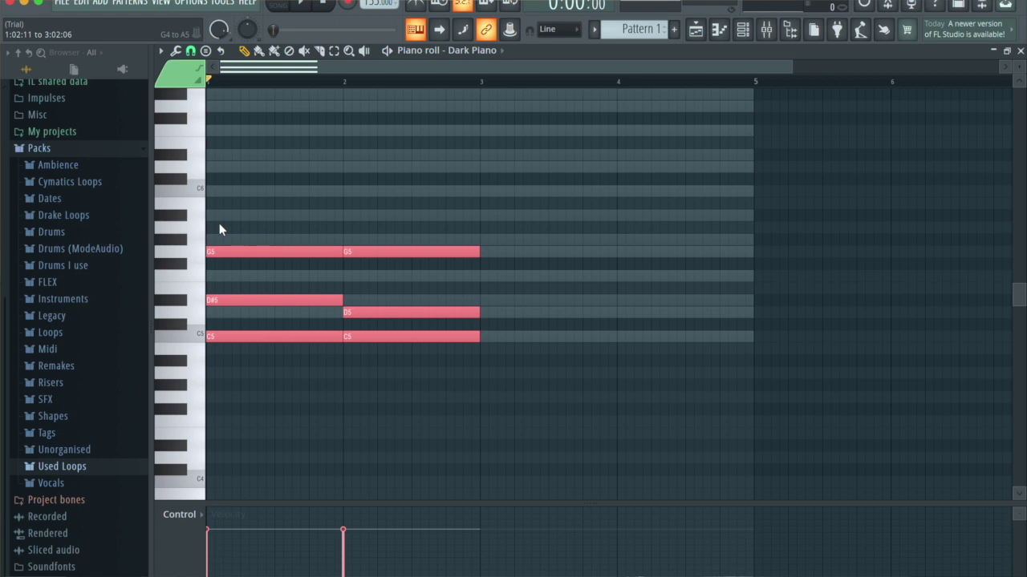
pyautogui.hotkey('ctrl', 'b')
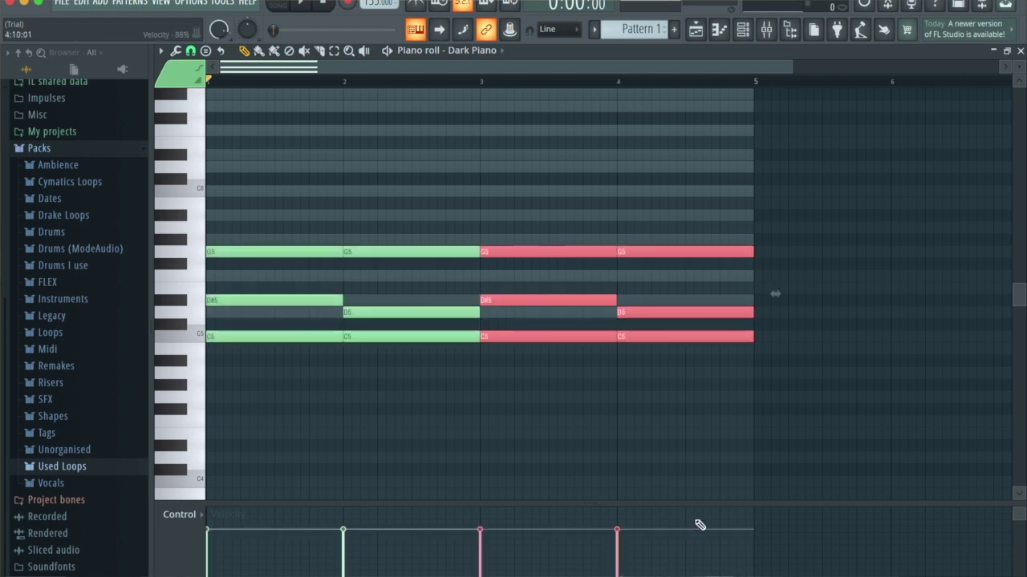
pyautogui.moveTo(751, 288); pyautogui.dragTo(575, 227)
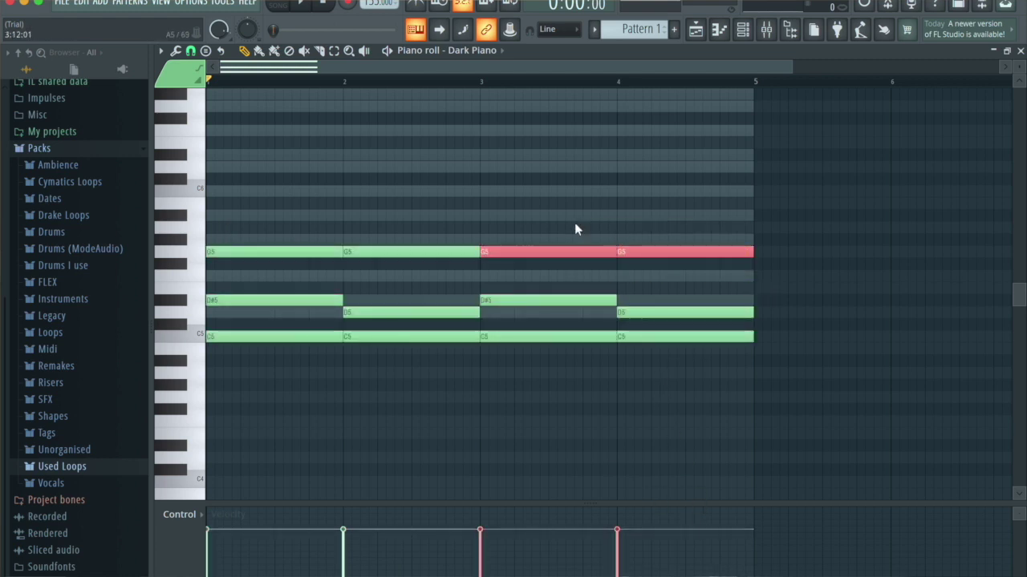
pyautogui.hotkey('shift', 'Up')
pyautogui.press('space')
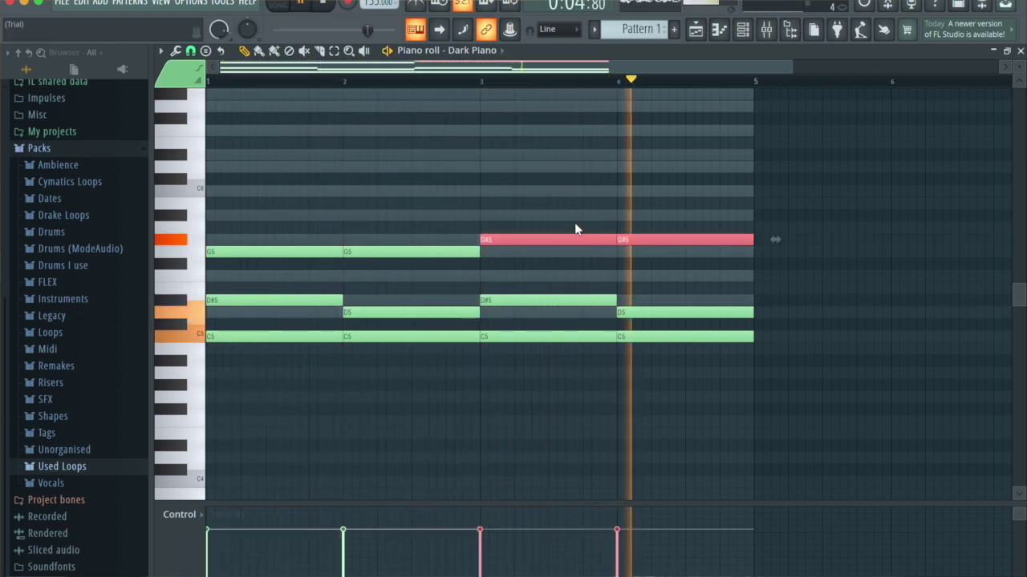
pyautogui.press('space')
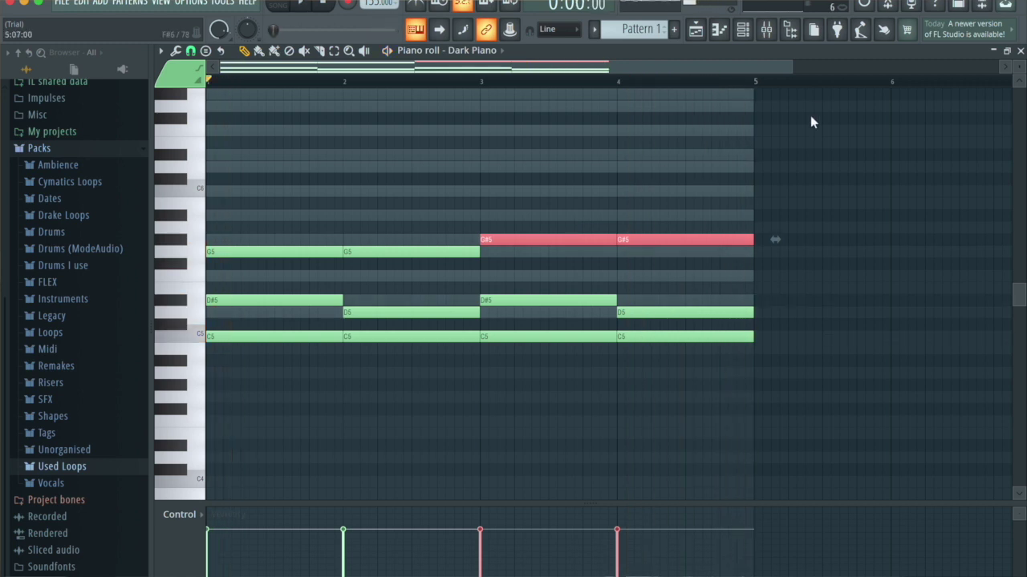
# Step: Add a Morphine synth channel and load the STR Spanish Guitar NUC preset from its Strings bank
pyautogui.click(744, 32)
pyautogui.click(346, 178)
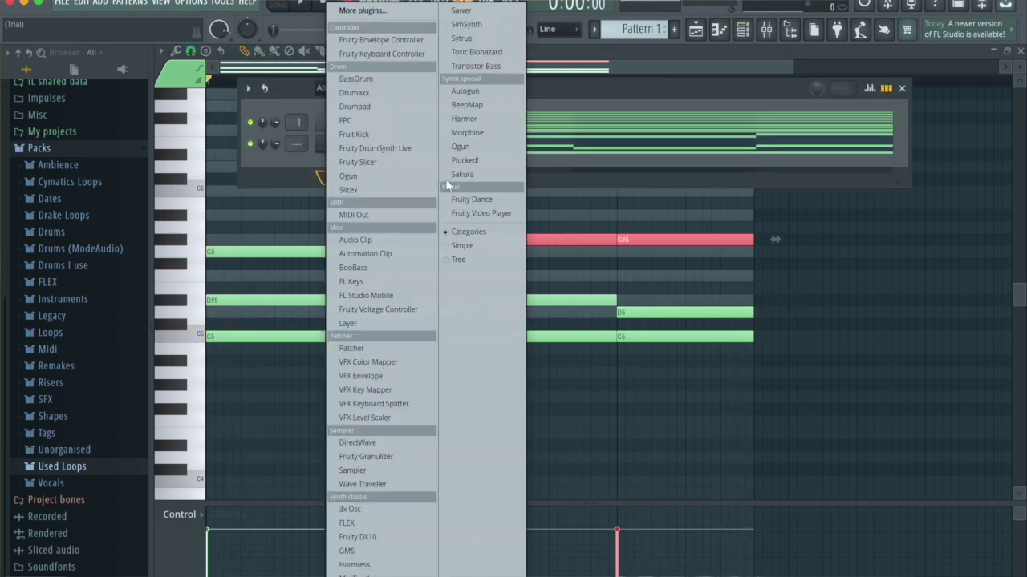
pyautogui.click(473, 135)
pyautogui.click(220, 141)
pyautogui.click(222, 142)
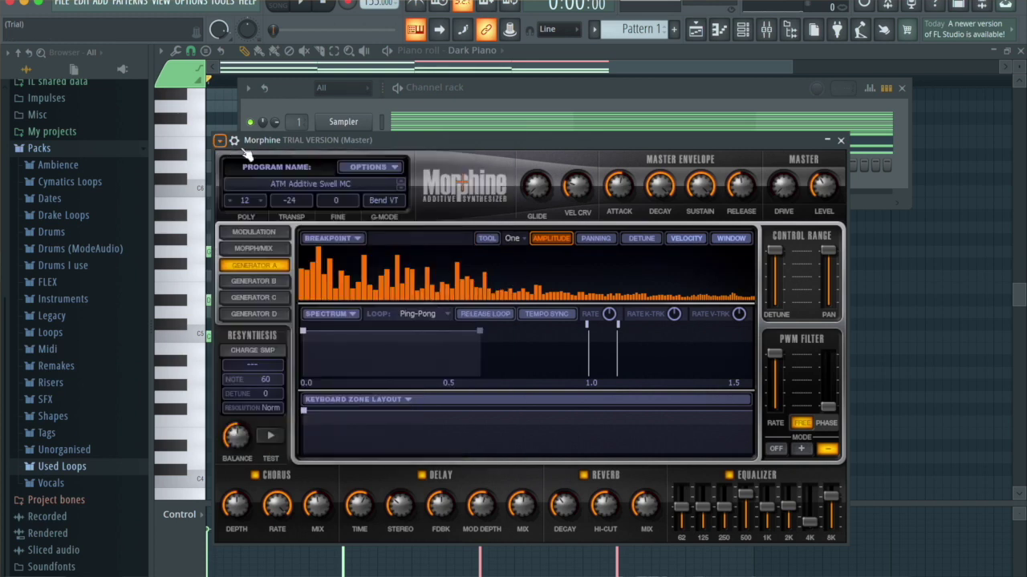
pyautogui.click(336, 185)
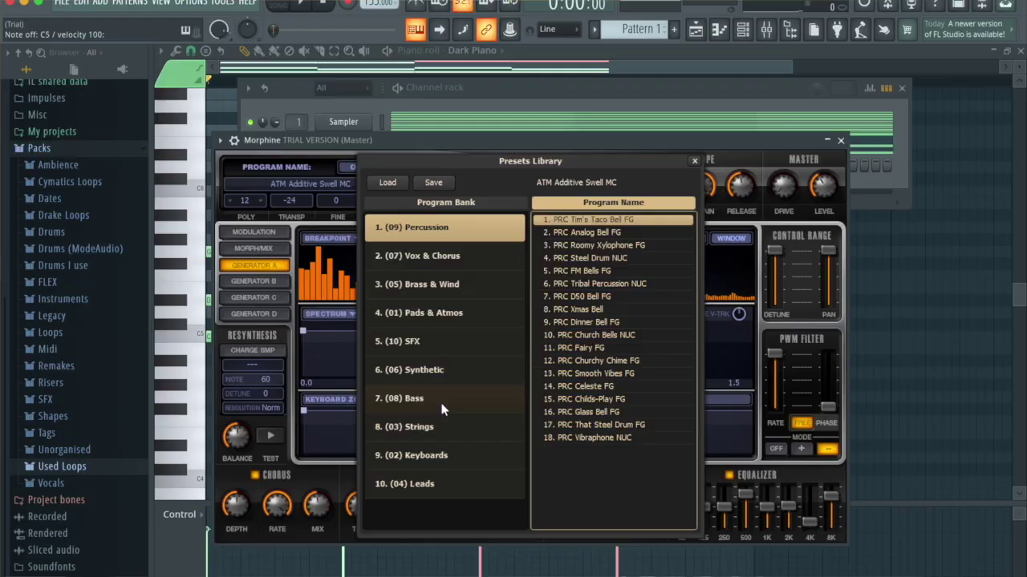
pyautogui.click(440, 426)
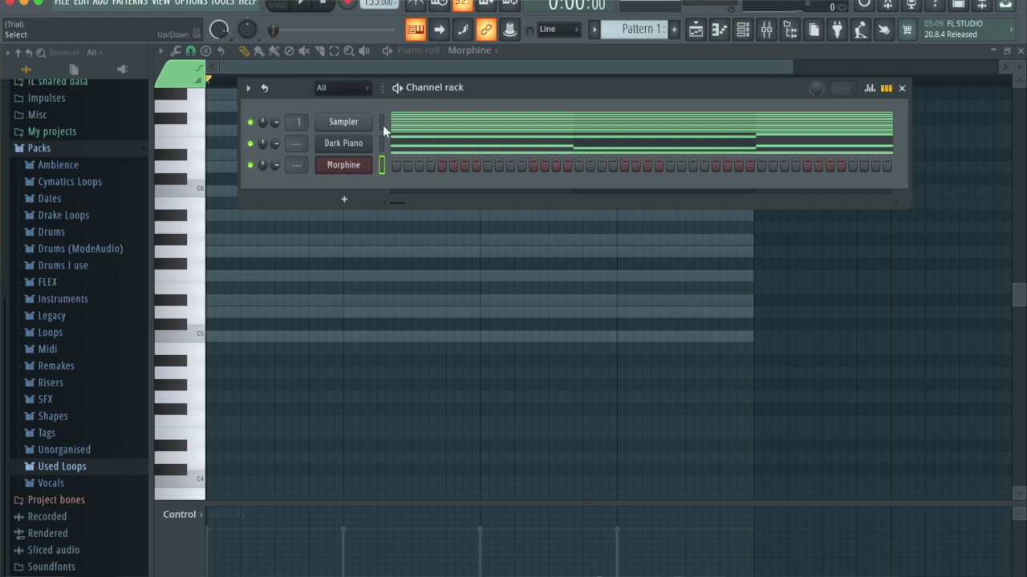
# Step: Cut the guide scale notes from the Sampler channel and open the piano roll for Morphine
pyautogui.click(383, 123)
pyautogui.press('super+x')
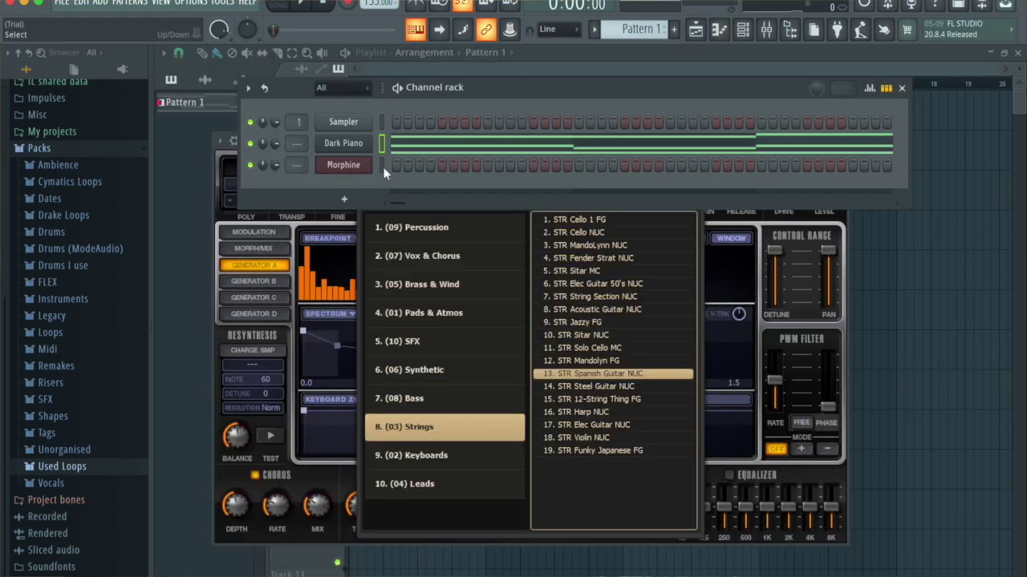
pyautogui.click(720, 32)
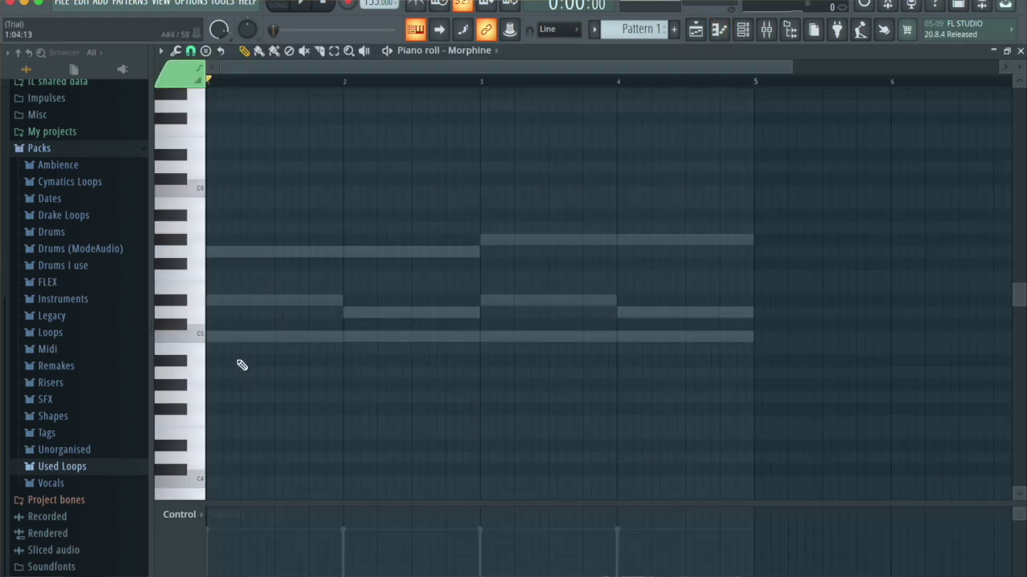
# Step: Draw consecutive one-beat notes C5, D#5, G5 and D#5 in bar 1 of the Morphine part, following the ghost chord
pyautogui.click(232, 336)
pyautogui.moveTo(342, 337); pyautogui.dragTo(238, 346)
pyautogui.click(245, 300)
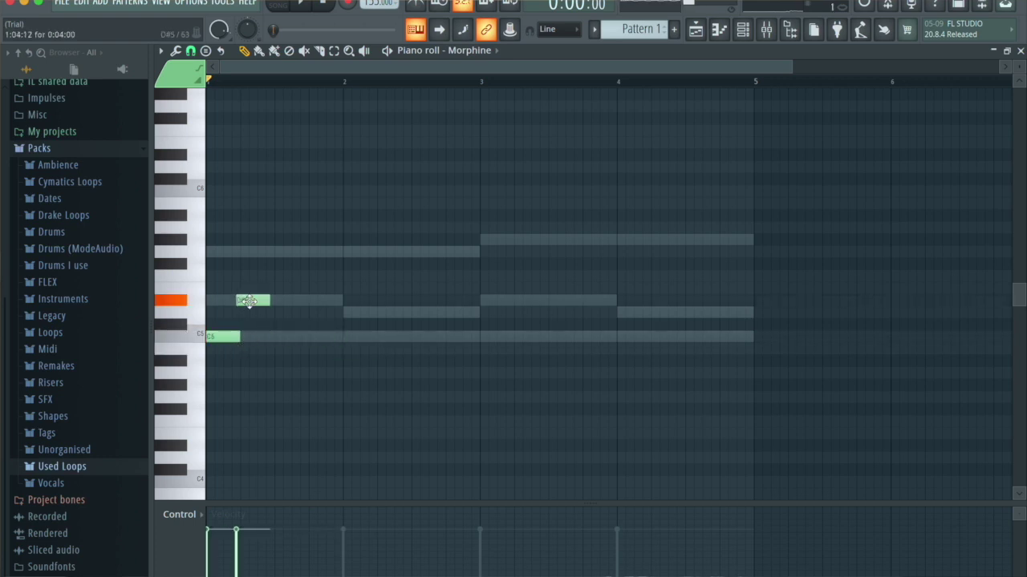
pyautogui.click(283, 252)
pyautogui.click(316, 300)
# Step: Continue the arpeggio in bar 2 with one-beat notes C5, D5, G5 and D5
pyautogui.click(350, 336)
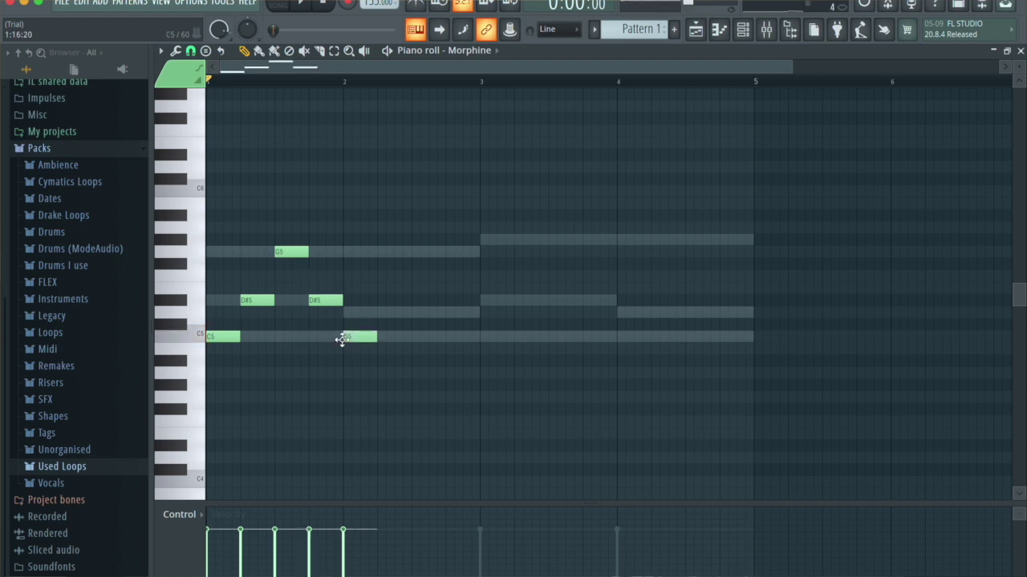
pyautogui.click(385, 312)
pyautogui.click(418, 252)
pyautogui.click(446, 312)
# Step: Fill bar 3 with one-beat notes C5, D#5, G#5, D#5 and bar 4 with C5, D5, G#5, D5, and raise the whole arpeggio one octave
pyautogui.moveTo(489, 300); pyautogui.dragTo(492, 336)
pyautogui.click(517, 302)
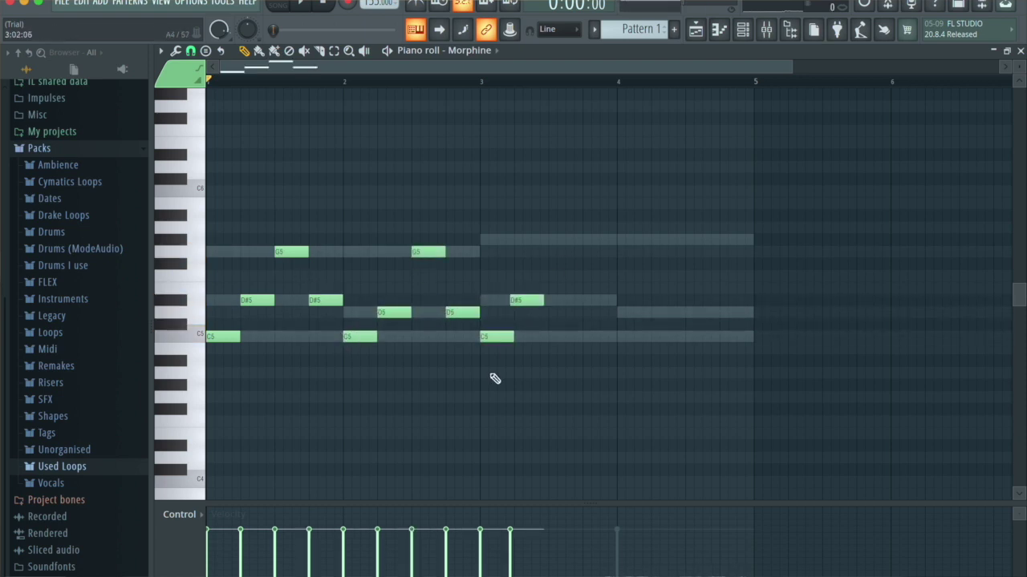
pyautogui.click(527, 300)
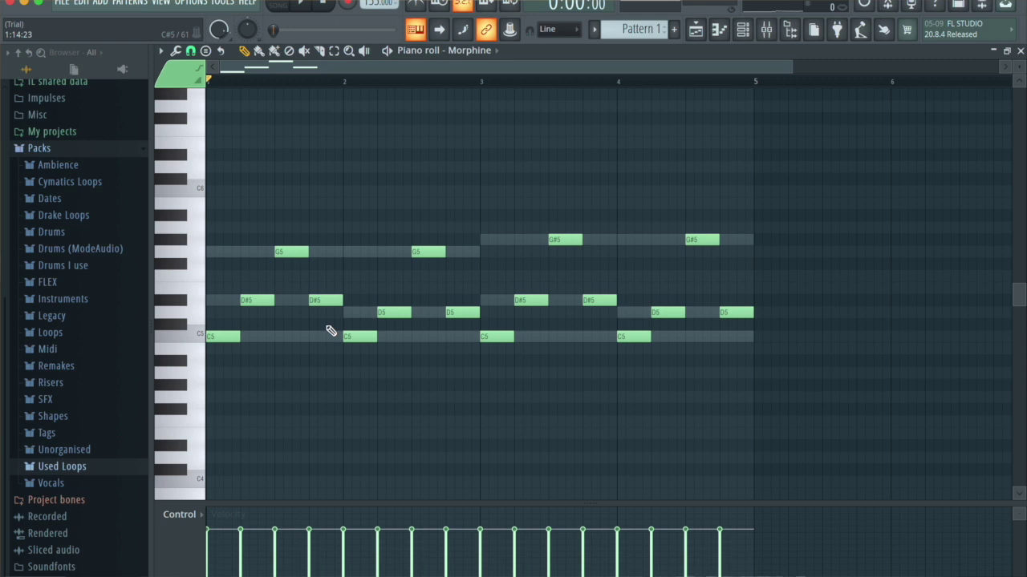
pyautogui.hotkey('ctrl', 'Up')
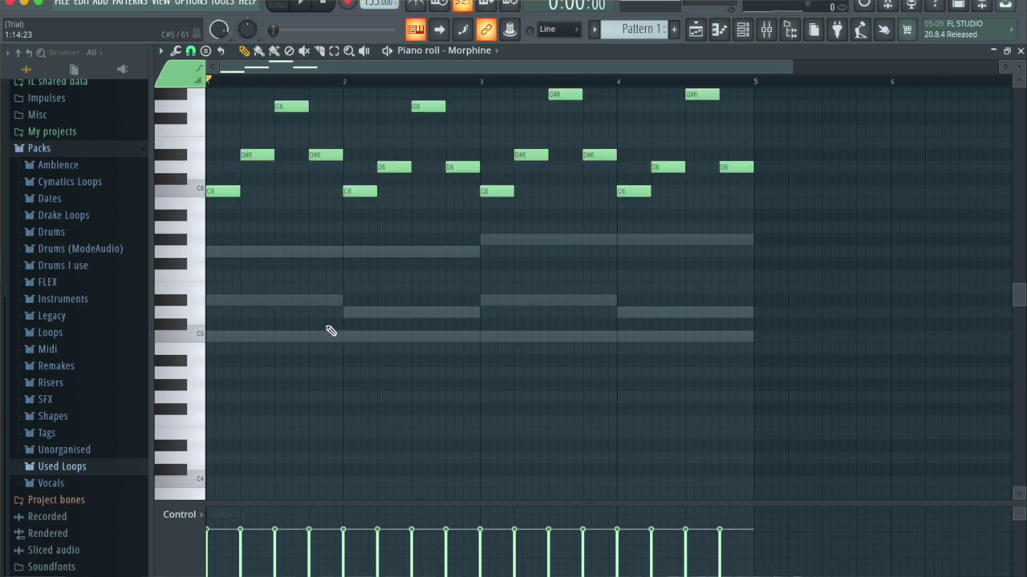
# Step: Play back the arpeggio with the chords, and render Pattern 1 as an audio clip from the playlist
pyautogui.press('space')
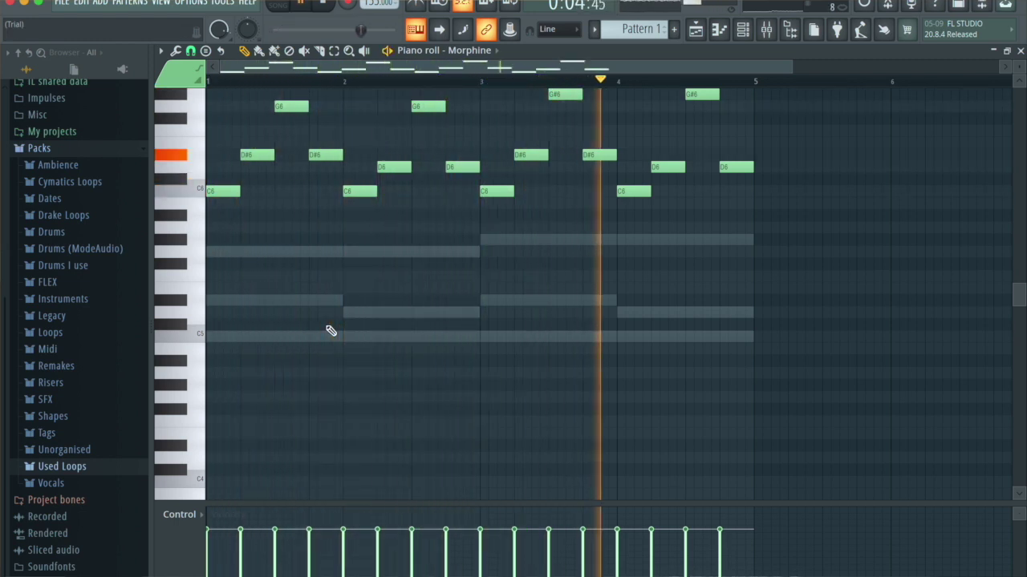
pyautogui.press('space')
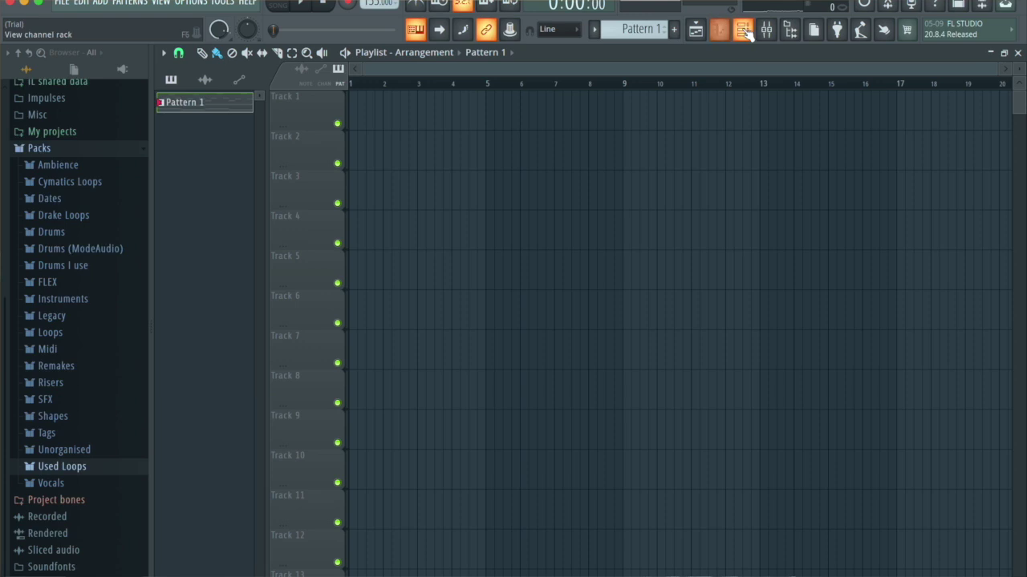
pyautogui.click(722, 30)
pyautogui.click(701, 33)
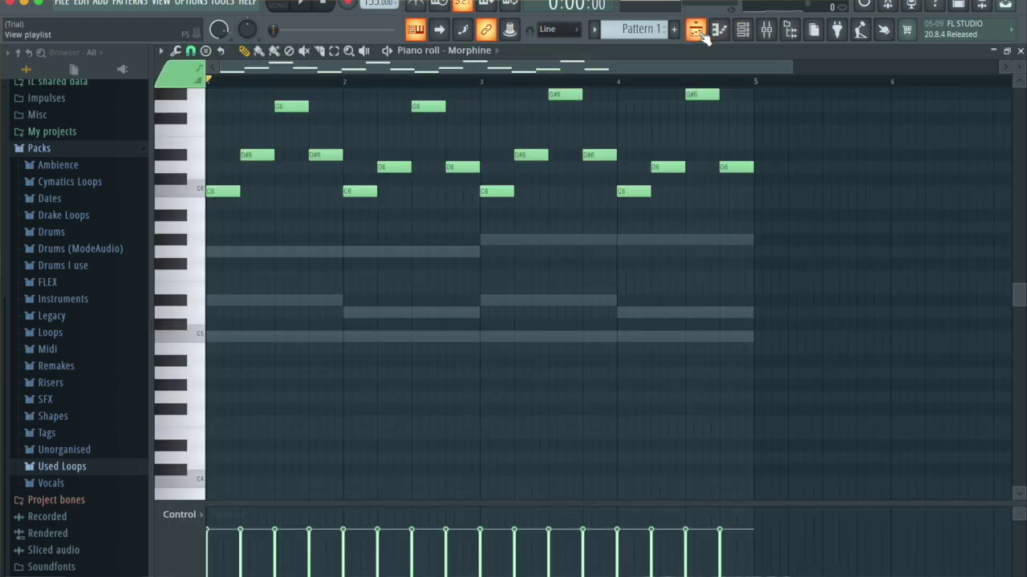
pyautogui.click(698, 31)
pyautogui.rightClick(226, 98)
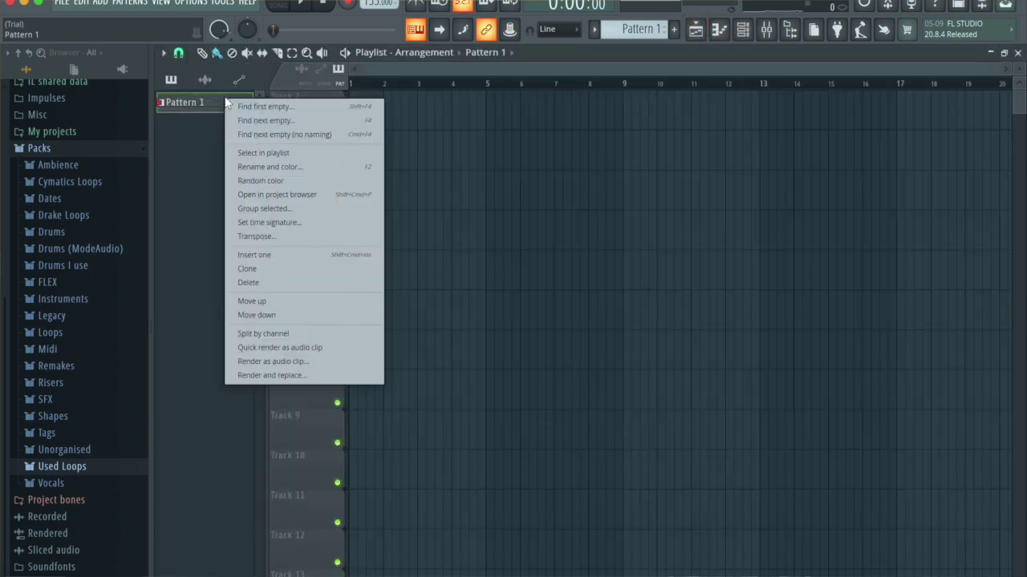
pyautogui.click(270, 358)
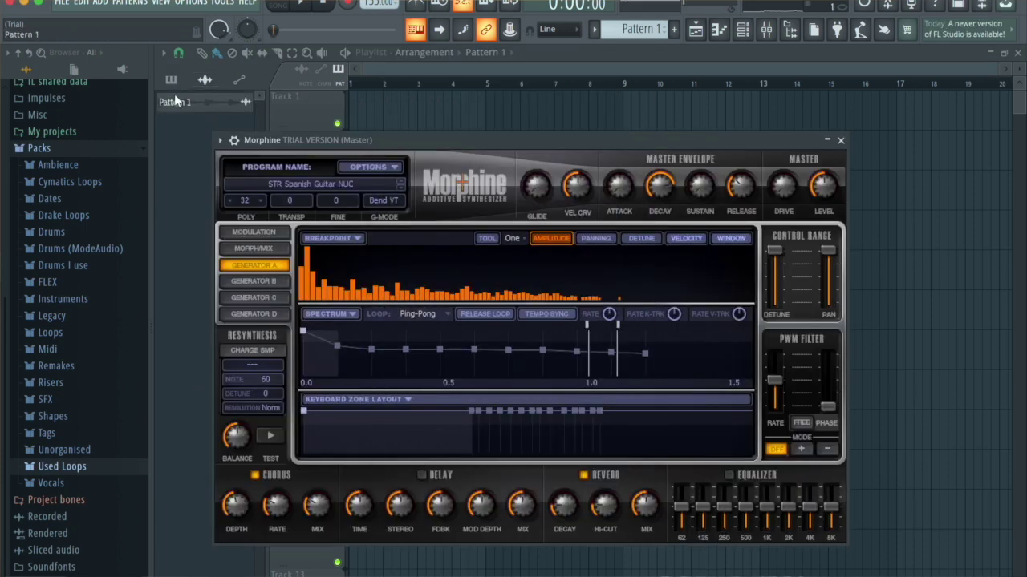
# Step: Open the rendered Pattern 1 clip's sample settings, and load its waveform into a new Fruity Slicer channel
pyautogui.moveTo(176, 100)
pyautogui.mouseDown()
pyautogui.moveTo(339, 131)
pyautogui.moveTo(173, 104)
pyautogui.mouseUp()
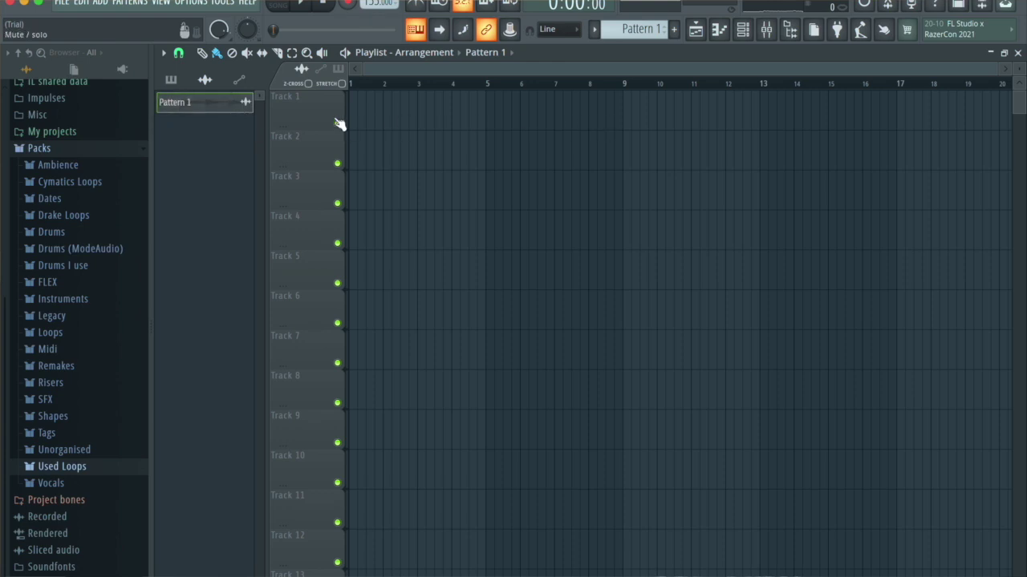
pyautogui.click(205, 101)
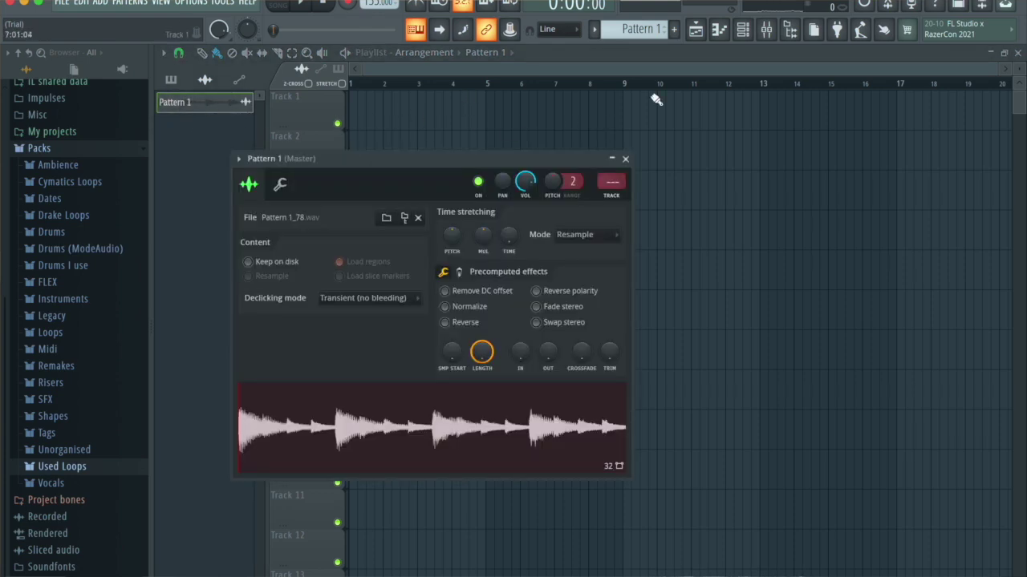
pyautogui.click(749, 34)
pyautogui.click(344, 157)
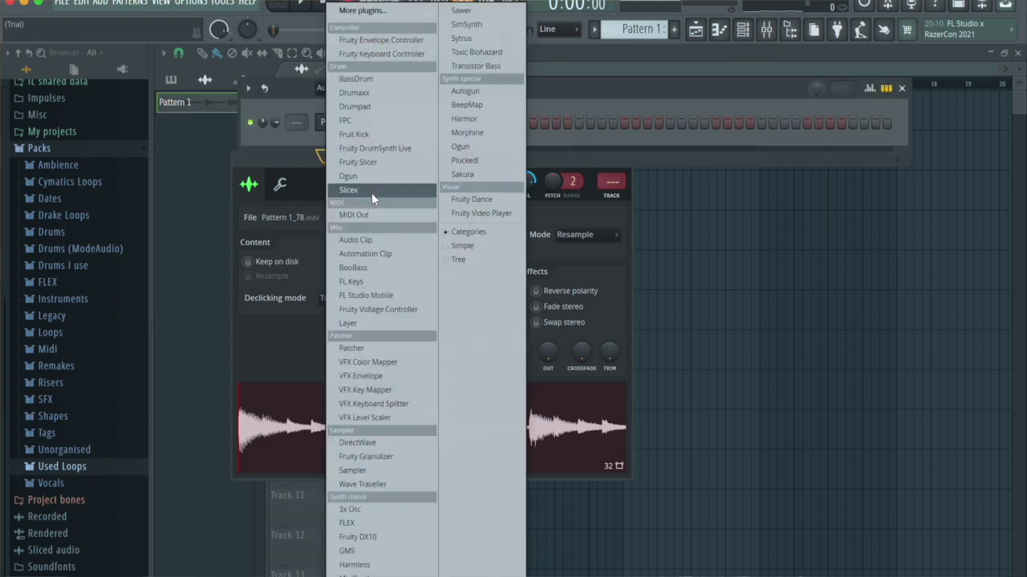
pyautogui.click(358, 162)
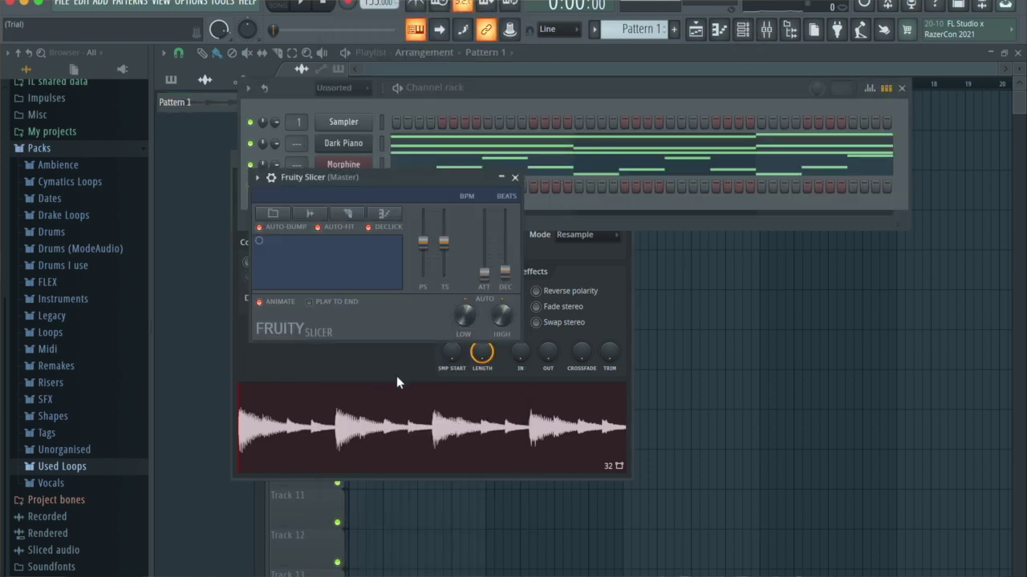
pyautogui.moveTo(477, 437); pyautogui.dragTo(359, 250)
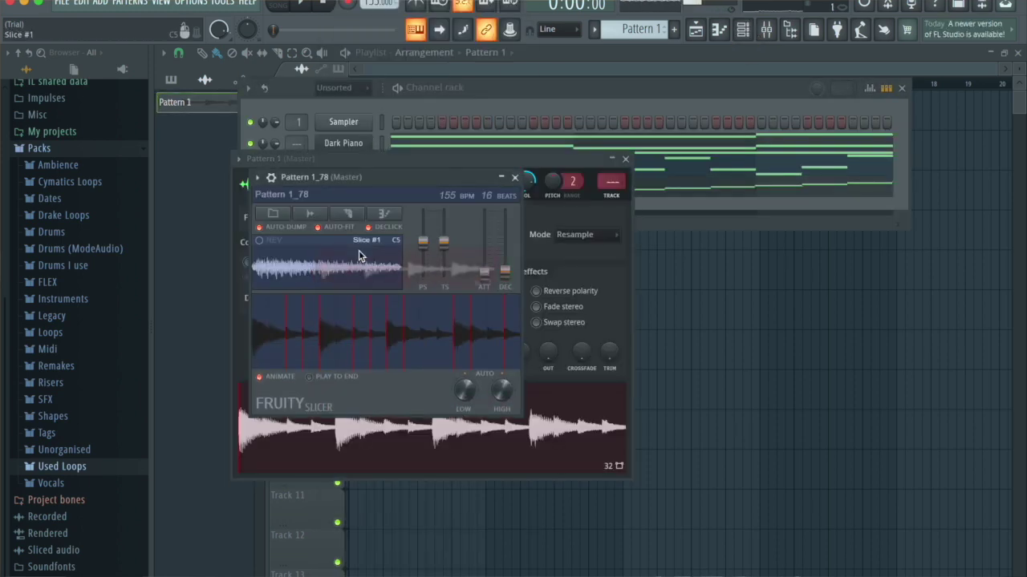
pyautogui.press('space')
pyautogui.press('space')
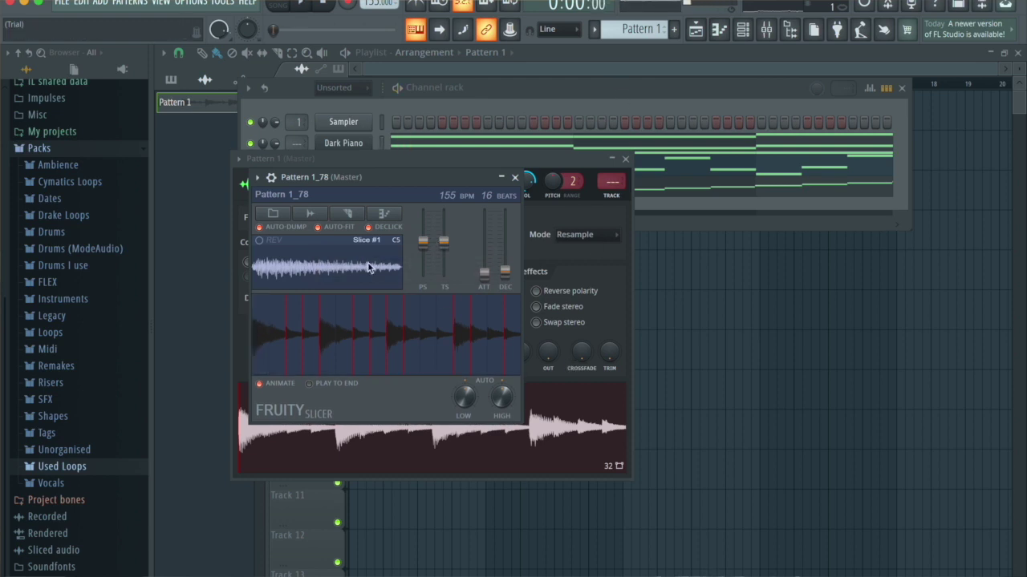
# Step: Slice the loaded loop by Beat in Fruity Slicer
pyautogui.click(349, 214)
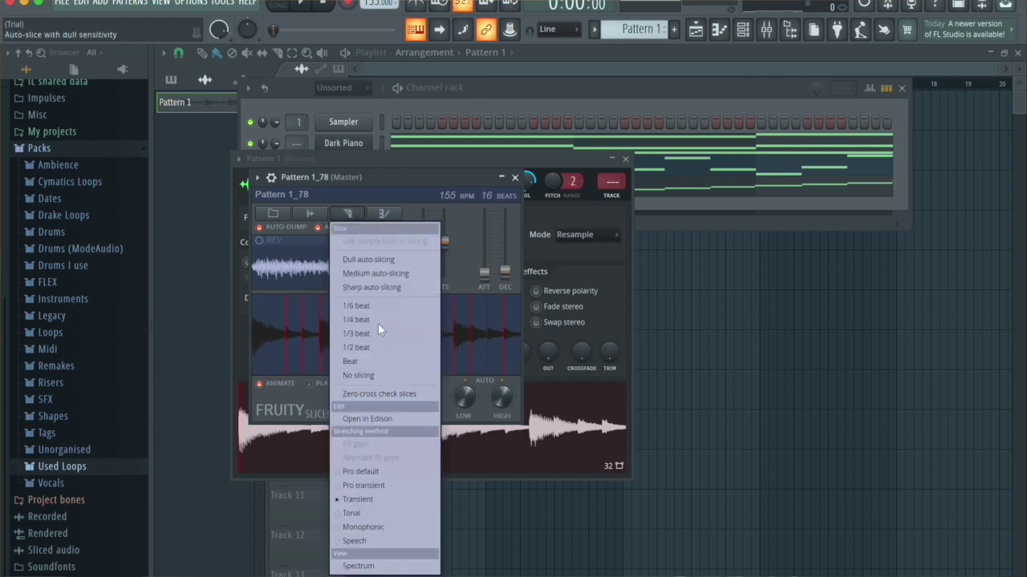
pyautogui.click(365, 362)
pyautogui.click(351, 213)
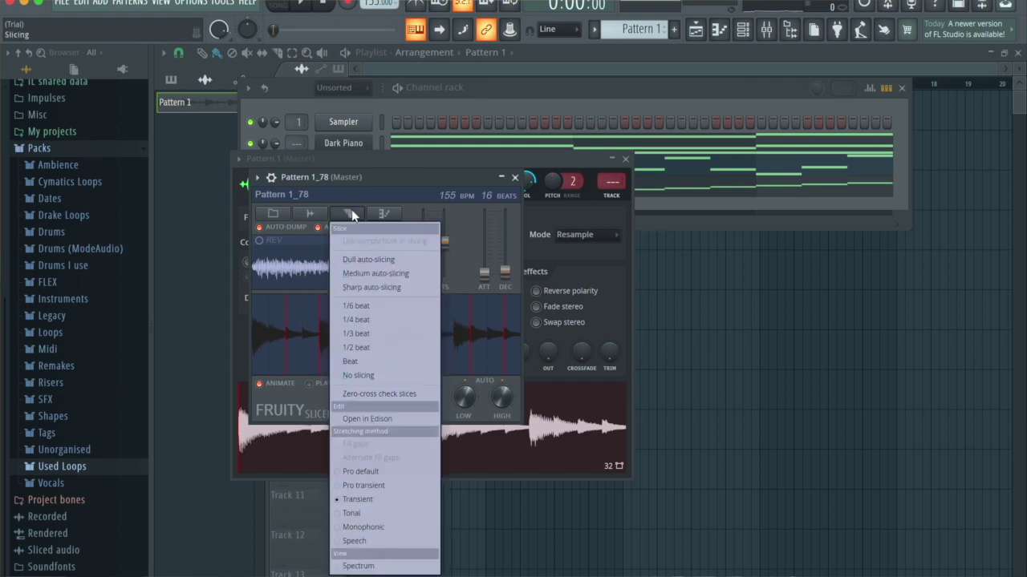
pyautogui.click(389, 365)
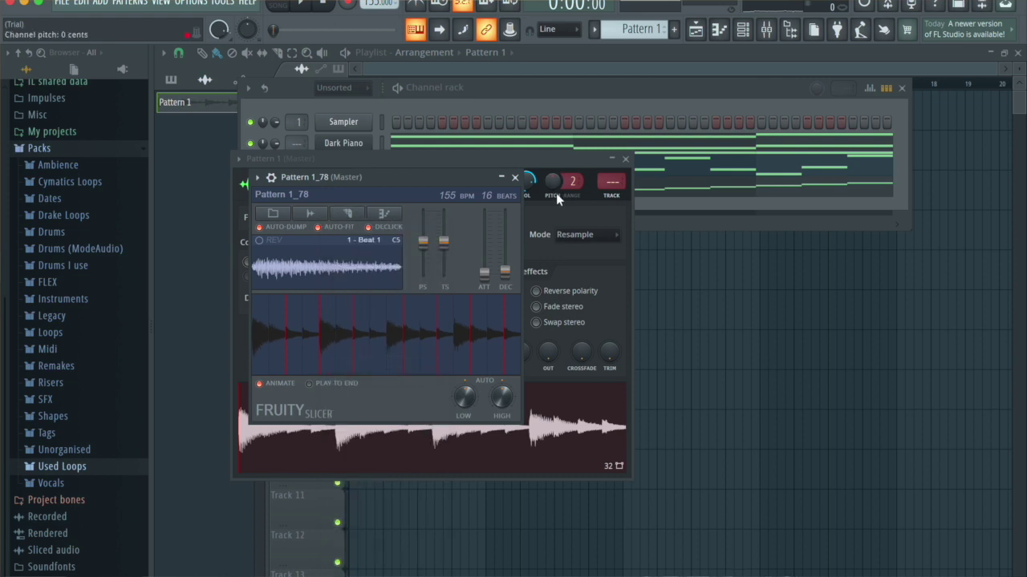
# Step: Raise the slices' attack fade-in in Fruity Slicer while auditioning the first beat slices
pyautogui.press('z')
pyautogui.press('z')
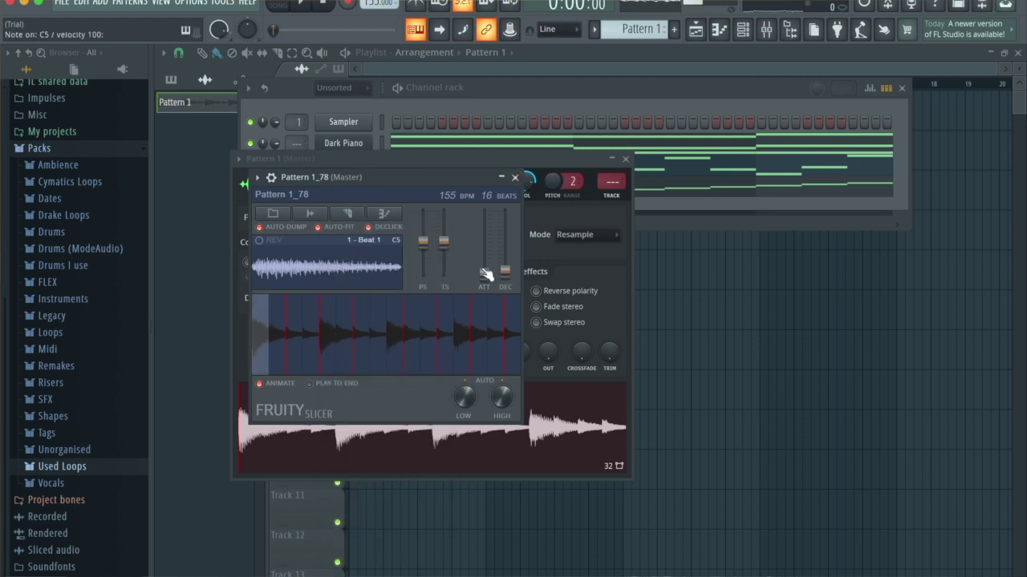
pyautogui.press('c')
pyautogui.press('z')
pyautogui.press('c')
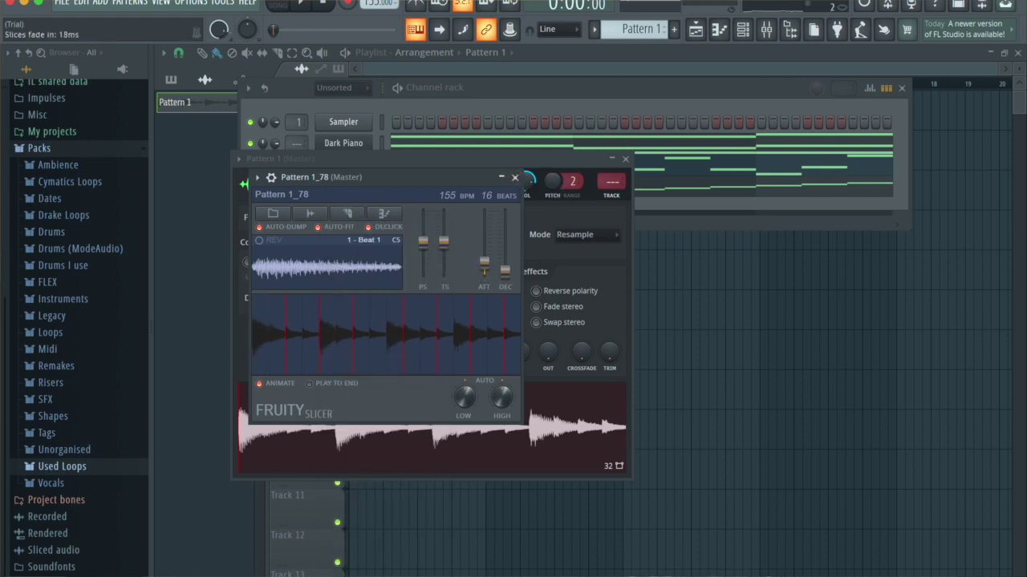
pyautogui.press('z')
pyautogui.press('c')
pyautogui.press('z')
pyautogui.press('c')
pyautogui.press('space')
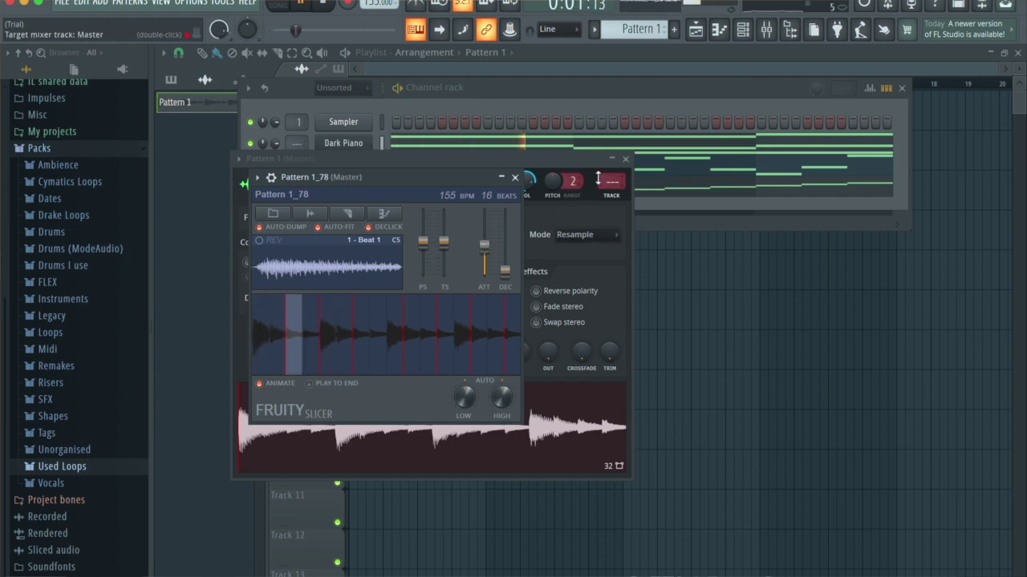
pyautogui.press('space')
# Step: Close the sample and slicer windows and cut all automatically placed slice notes from the Pattern 1_78 piano roll
pyautogui.click(625, 158)
pyautogui.click(515, 177)
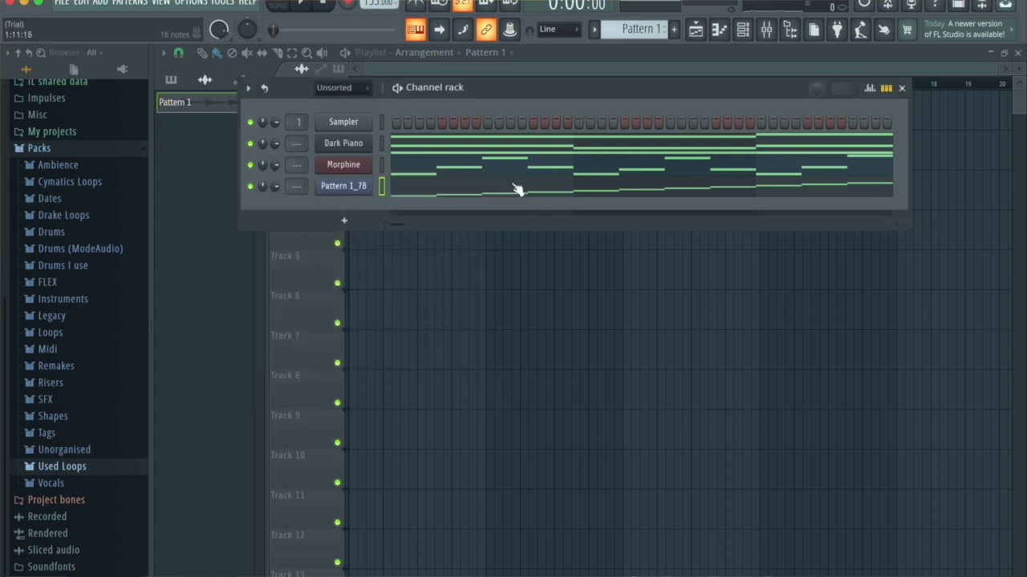
pyautogui.click(438, 197)
pyautogui.press('super+x')
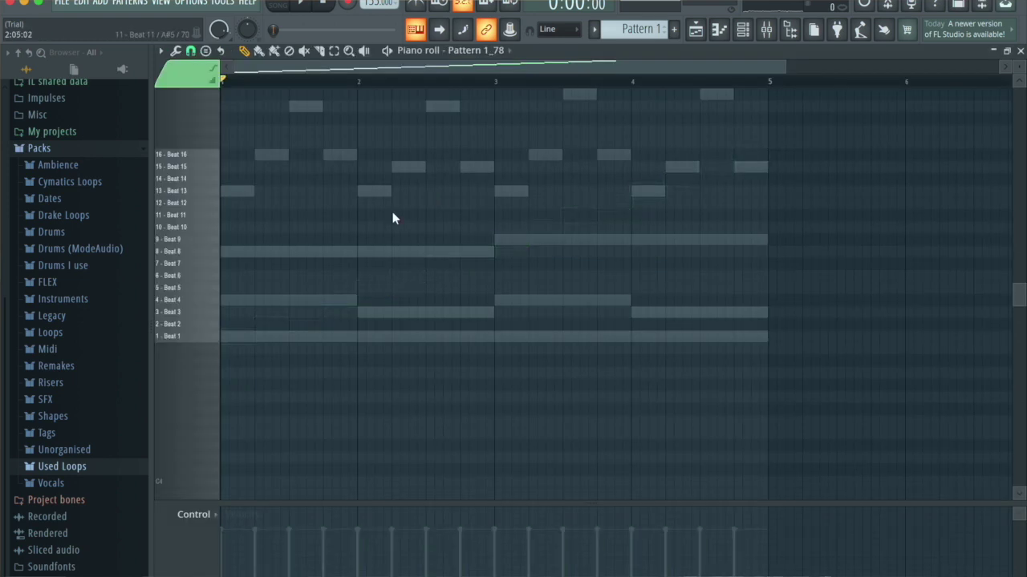
# Step: Audition individual beat slices to find a new order for the chopped melody
pyautogui.press('v')
pyautogui.press('v')
pyautogui.press('c')
pyautogui.press('z')
pyautogui.press('v')
pyautogui.press('c')
pyautogui.press('g')
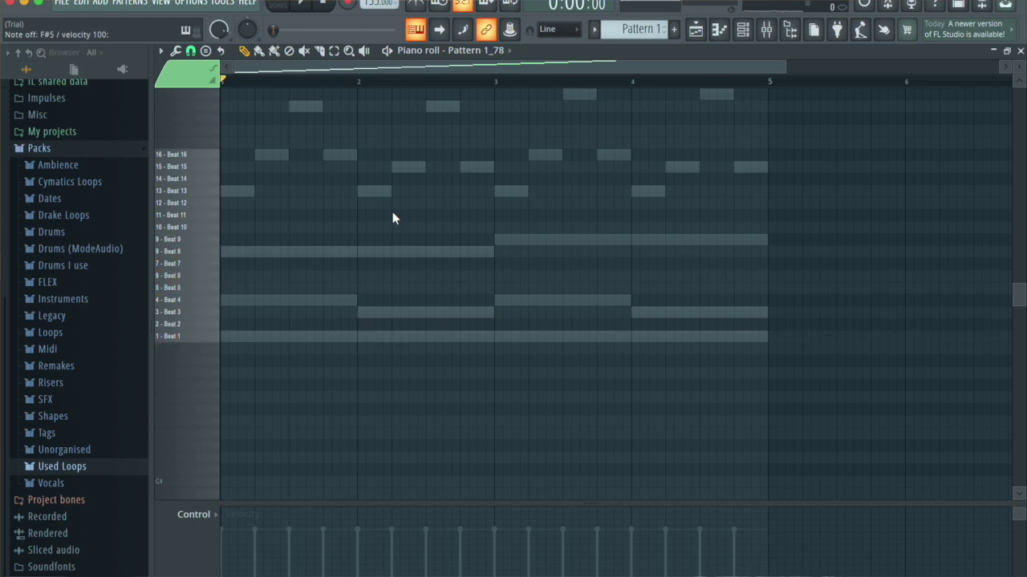
# Step: Place one-beat slices Beat 1, Beat 6, Beat 5 and Beat 4 in bar 1 and duplicate them into bar 2
pyautogui.click(236, 338)
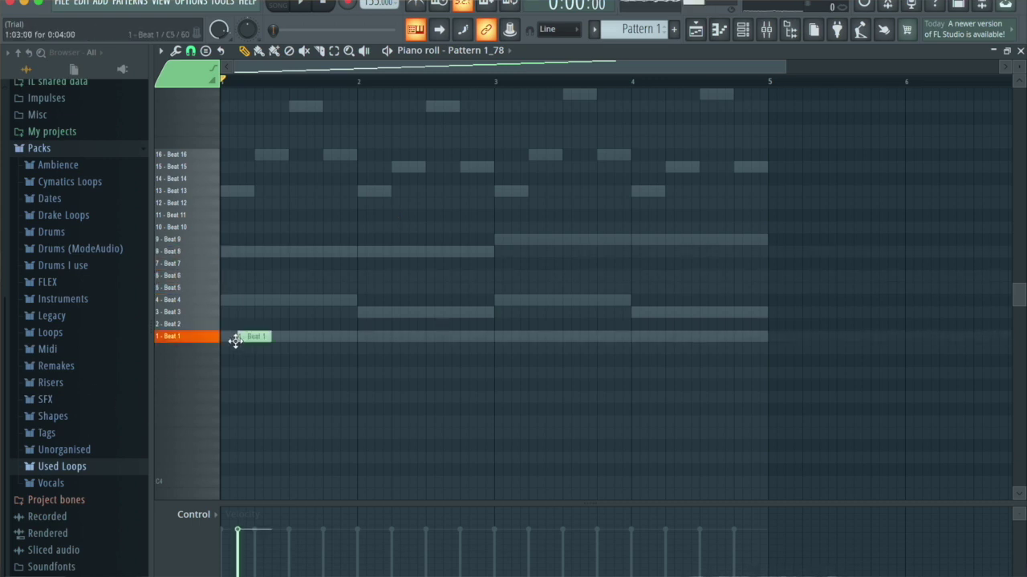
pyautogui.click(257, 276)
pyautogui.click(291, 288)
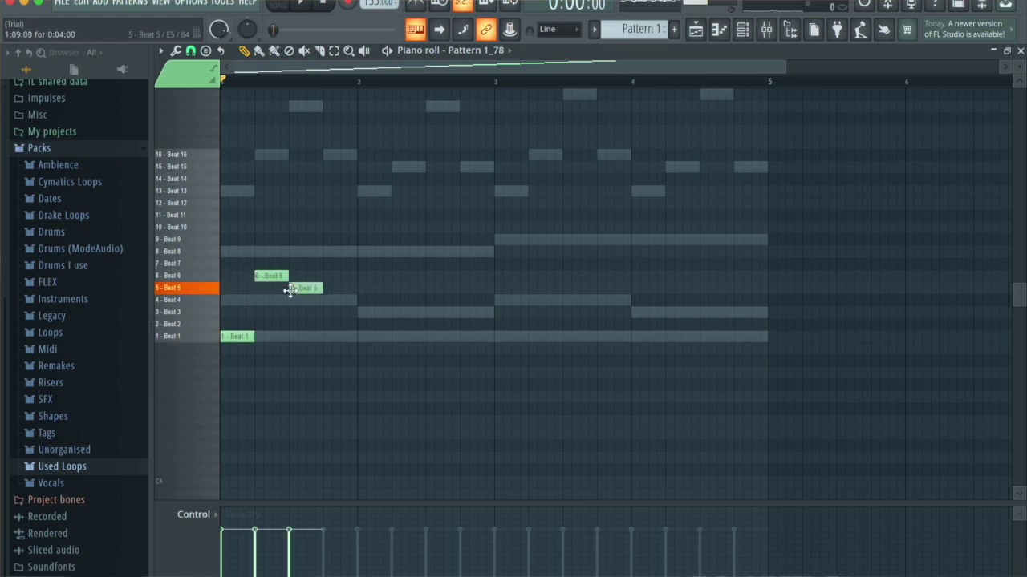
pyautogui.click(322, 300)
pyautogui.press('space')
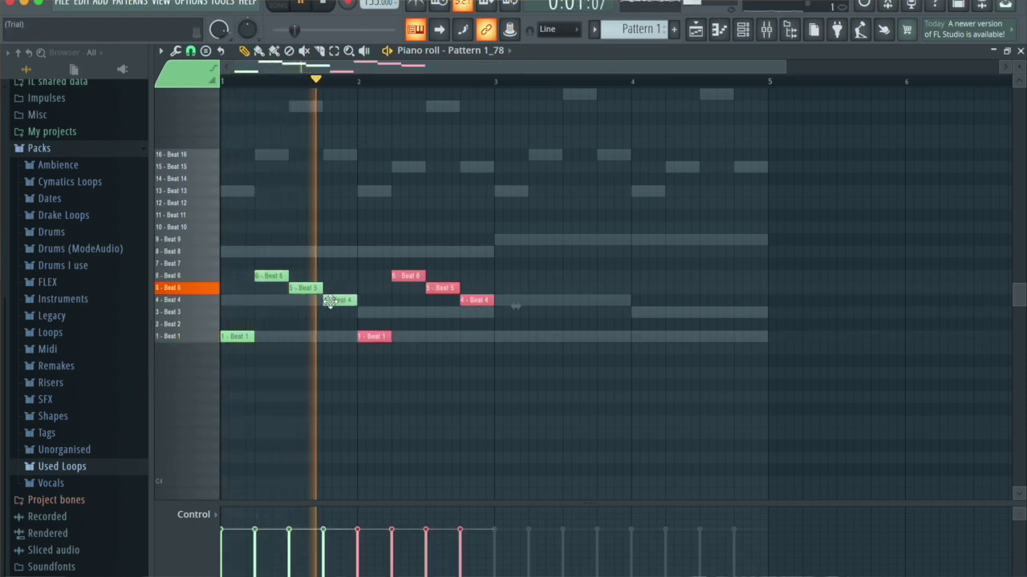
pyautogui.press('space')
# Step: Move bar 2's last slice note to Beat 7 and duplicate the two-bar chop across bars 3 and 4
pyautogui.keyDown('super'); pyautogui.click(476, 299); pyautogui.keyUp('super')
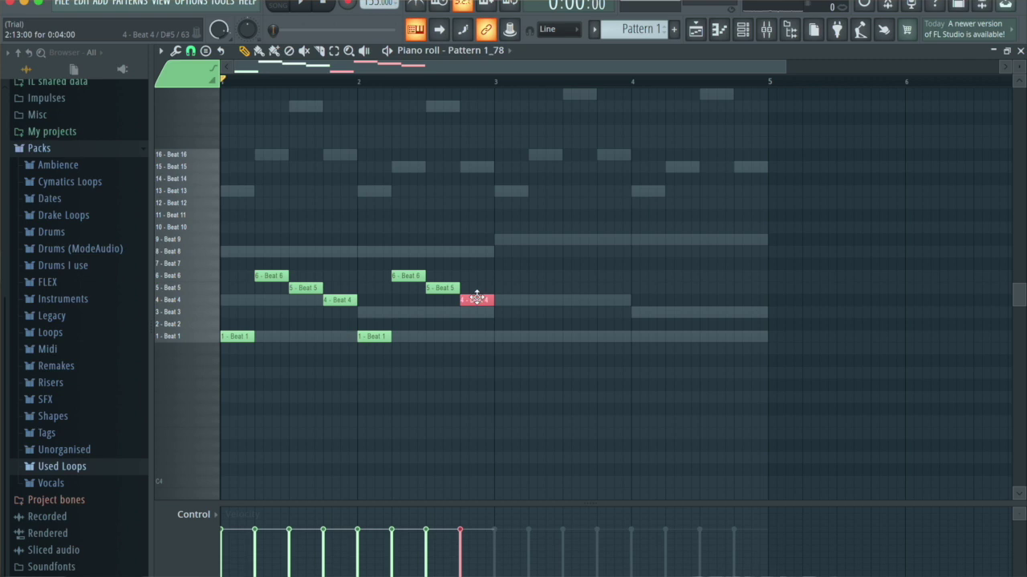
pyautogui.press('space')
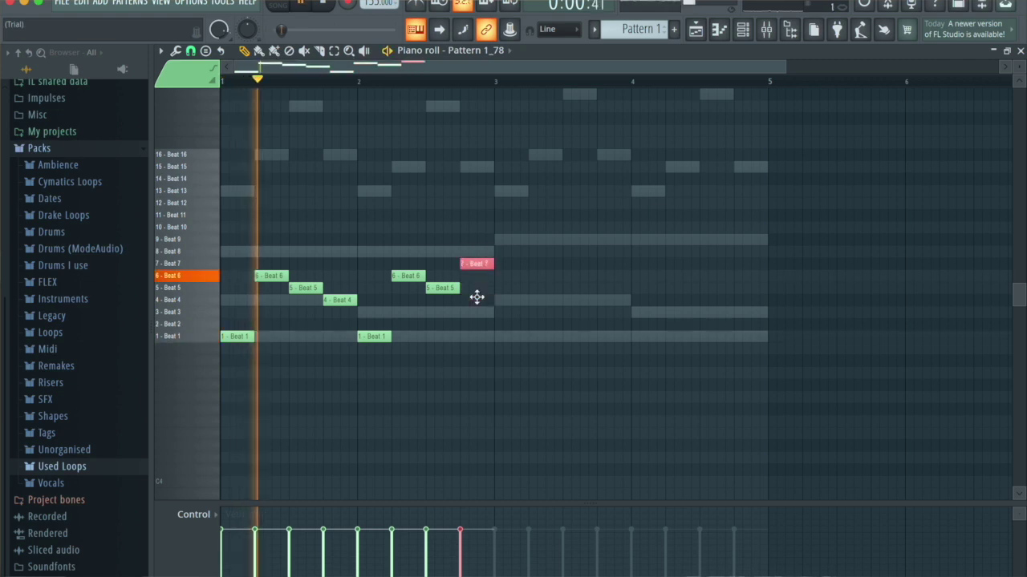
pyautogui.click(580, 383)
pyautogui.rightClick(591, 383)
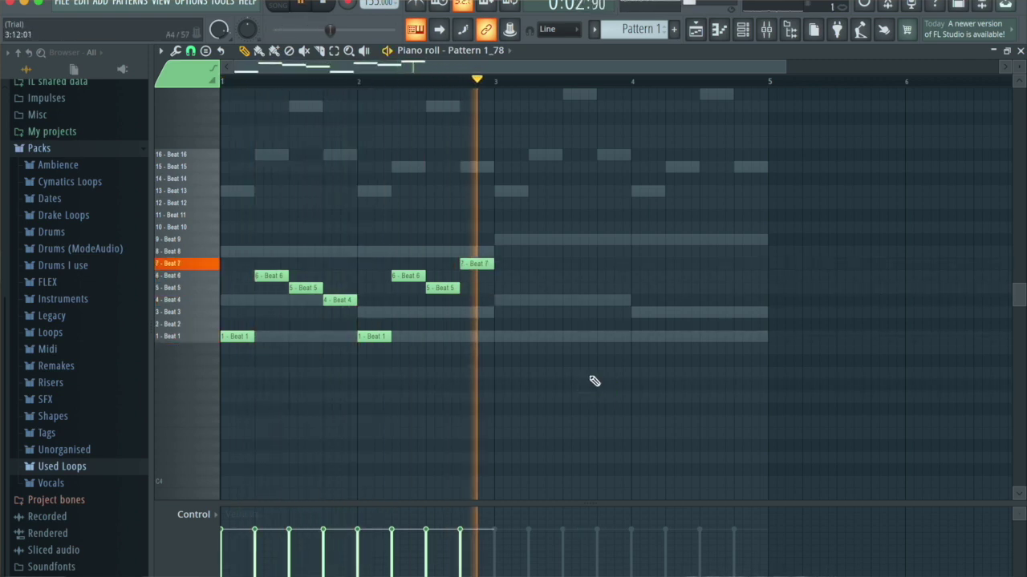
pyautogui.hotkey('ctrl', 'b')
pyautogui.press('space')
# Step: Mute the Dark Piano and Morphine channels, lower the pitch shift in Fruity Slicer, and play the result
pyautogui.press('F6')
pyautogui.click(353, 188)
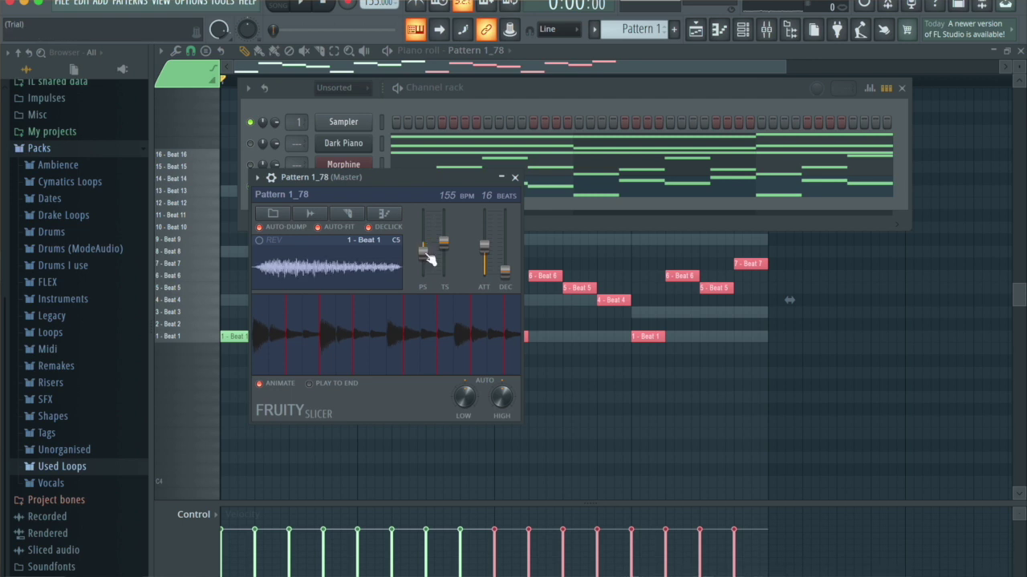
pyautogui.press('space')
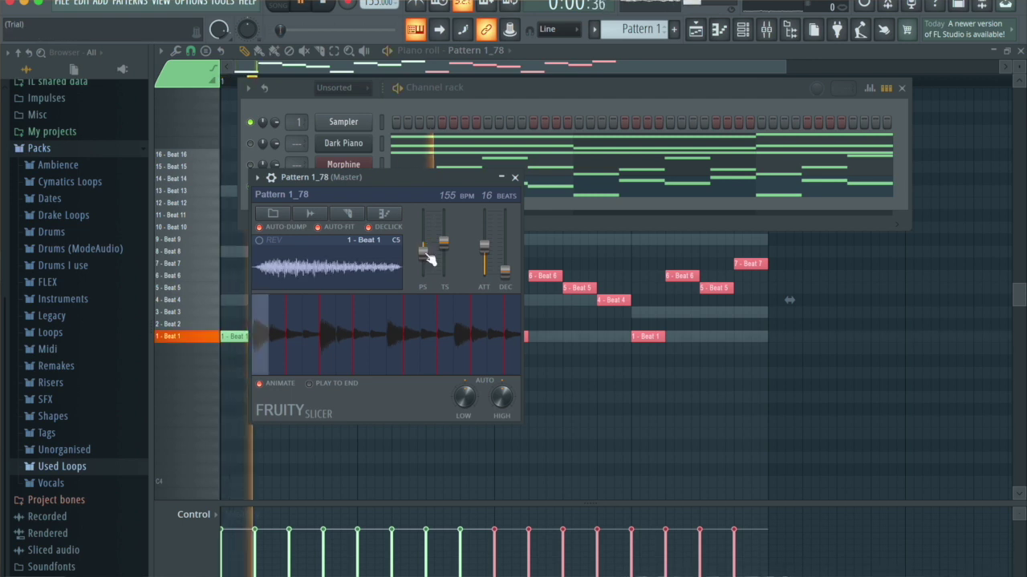
pyautogui.click(515, 178)
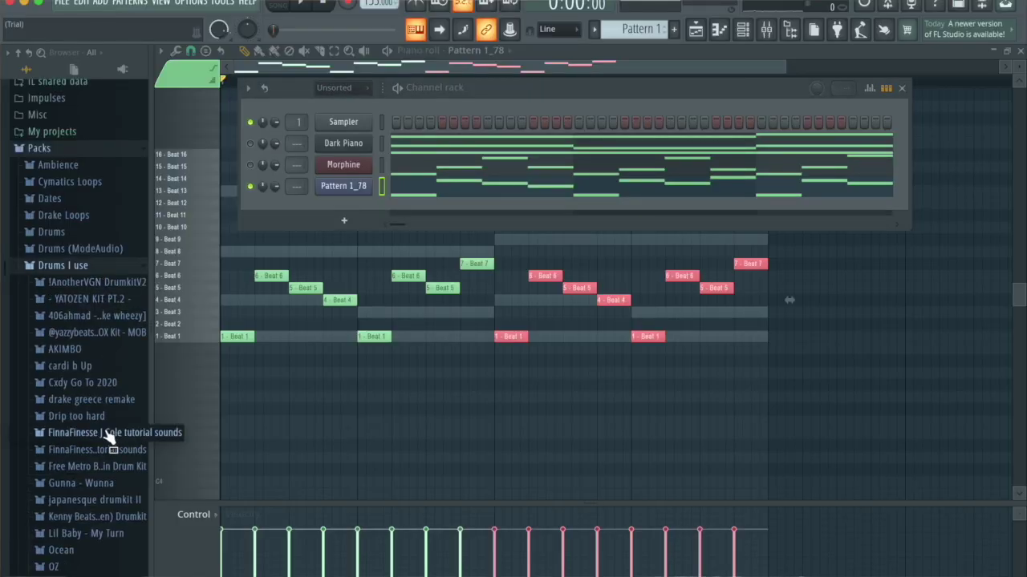
# Step: Add the Pierre Hat sample from the Cxdy Go To 2020 kit's Hi Hats folder as a new channel
pyautogui.scroll(-5, 108, 434)
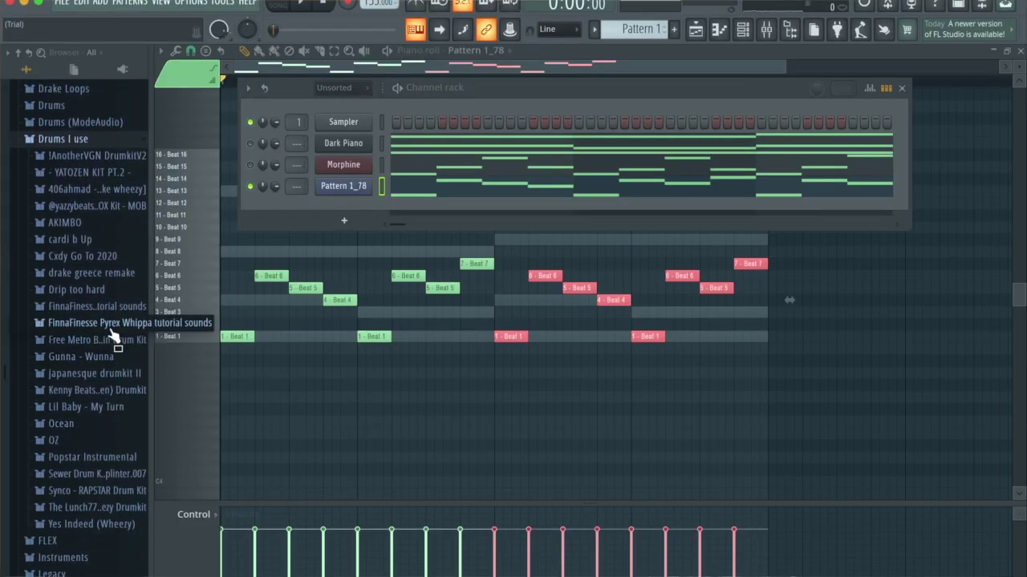
pyautogui.click(105, 260)
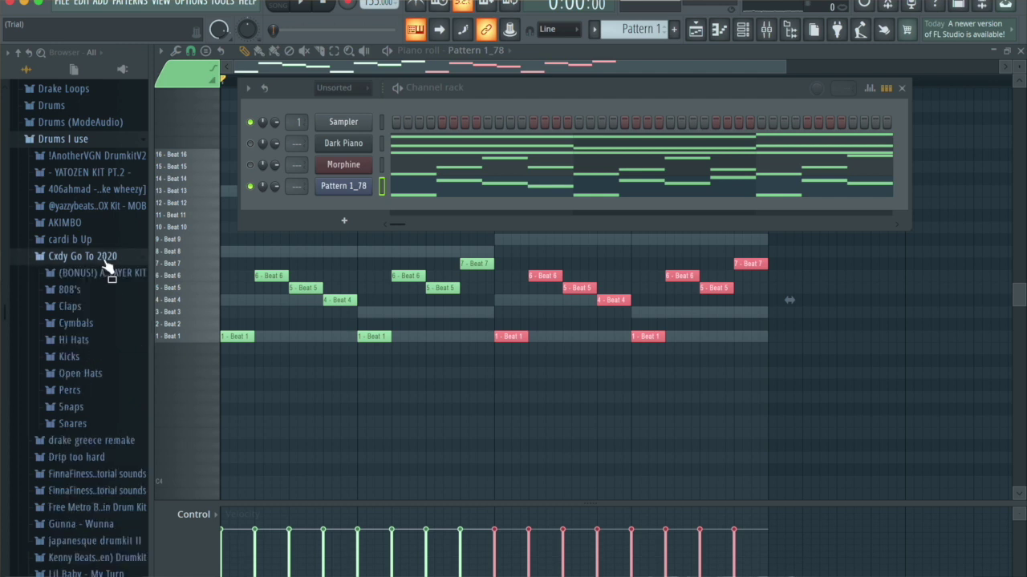
pyautogui.click(80, 344)
pyautogui.moveTo(100, 425); pyautogui.dragTo(352, 211)
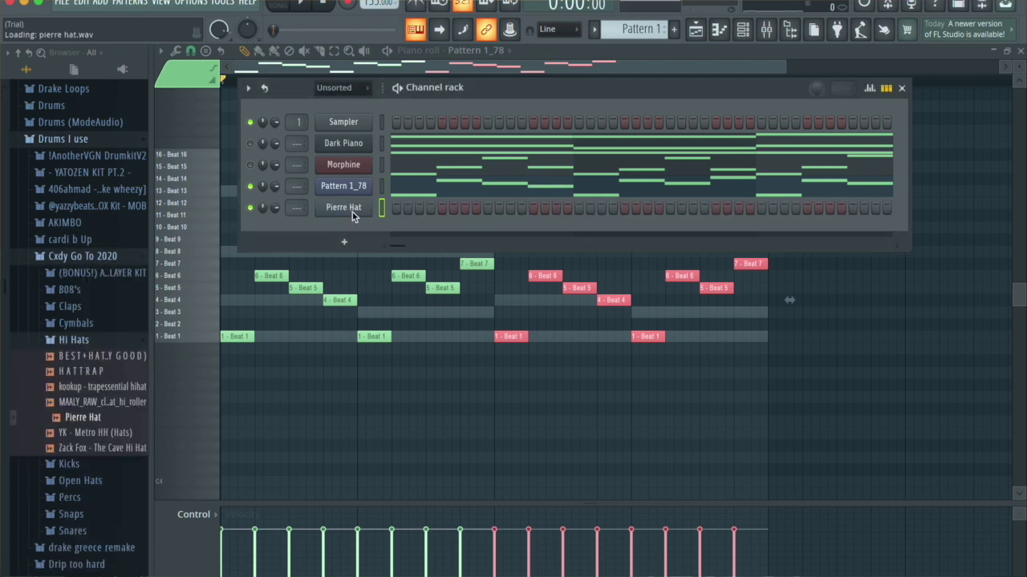
# Step: Fill every second step of the Pierre Hat channel and play the pattern
pyautogui.rightClick(353, 210)
pyautogui.click(529, 255)
pyautogui.press('space')
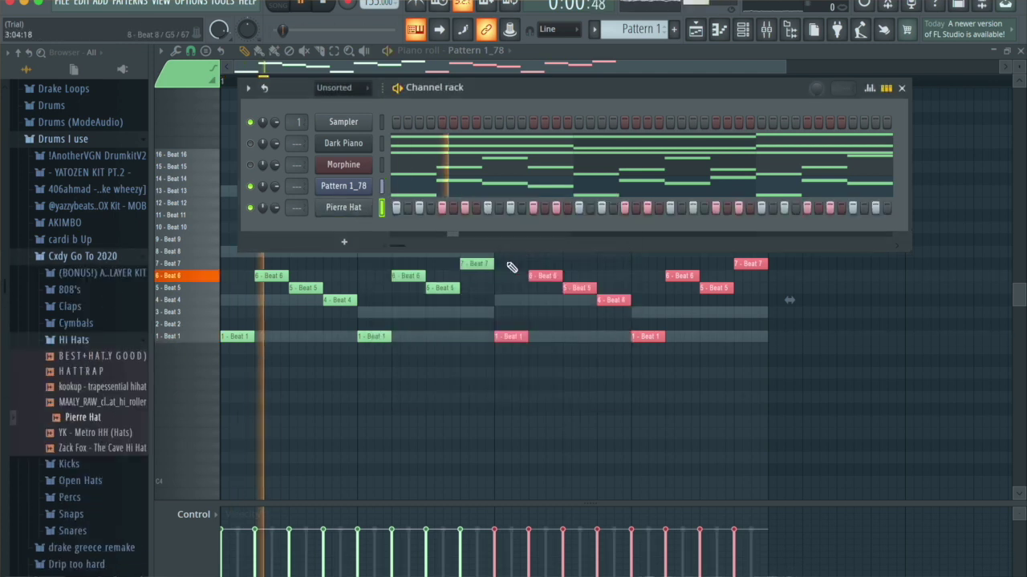
# Step: Stop playback and add the Murda Clap sample from the Cxdy Go To 2020 kit's Claps folder as a new channel
pyautogui.click(84, 340)
pyautogui.click(72, 309)
pyautogui.press('space')
pyautogui.moveTo(91, 421); pyautogui.dragTo(280, 341)
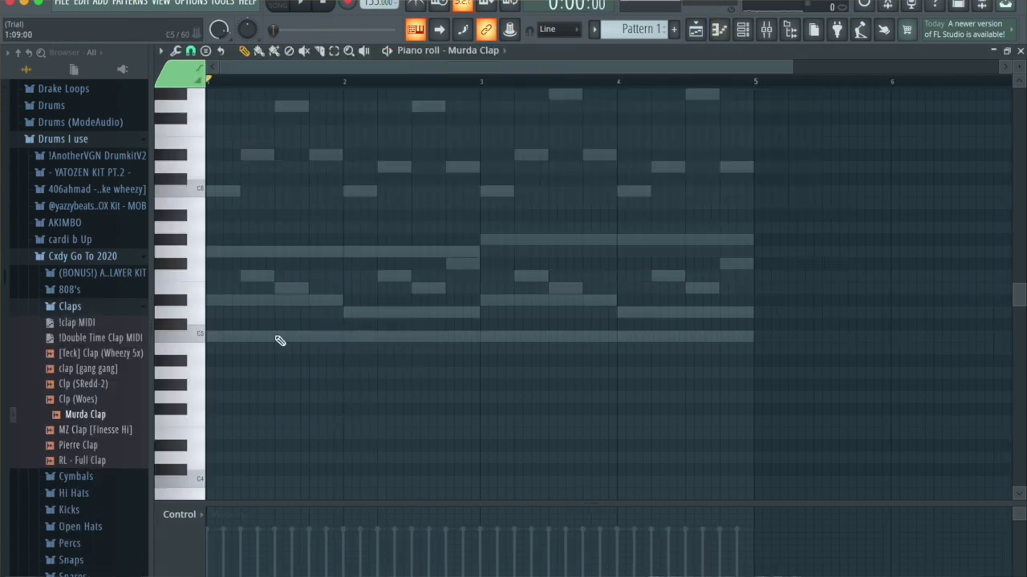
# Step: Place a C5 clap on the third beat of each of the four bars, shorten the notes to short hits and audition the pattern
pyautogui.click(554, 337)
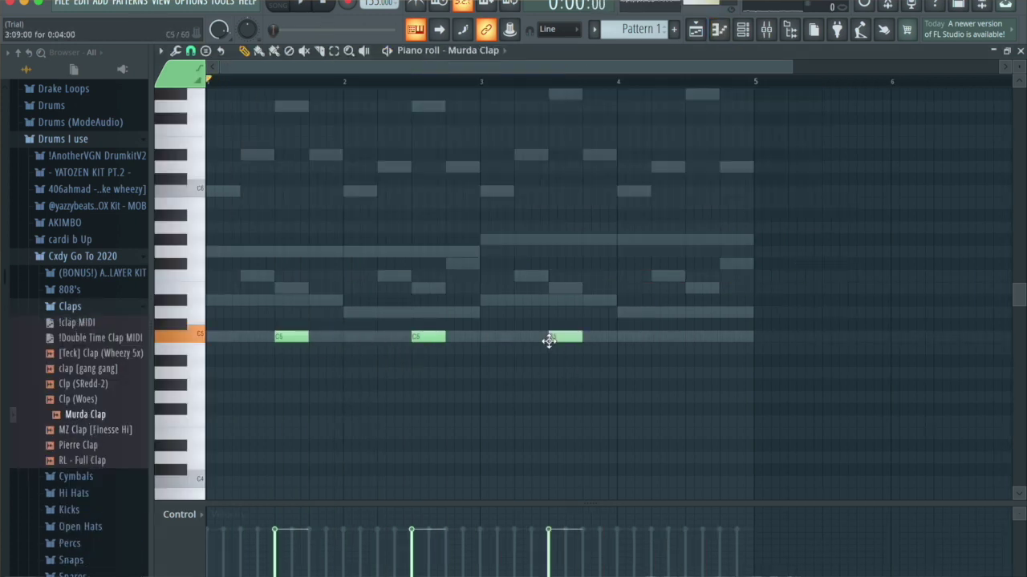
pyautogui.click(685, 337)
pyautogui.hotkey('shift', 'd')
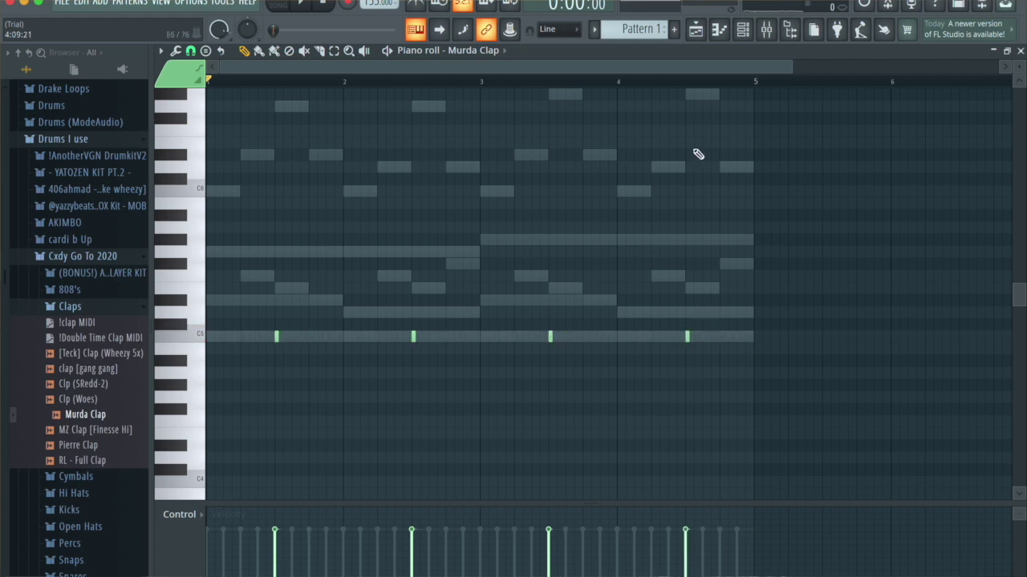
pyautogui.press('space')
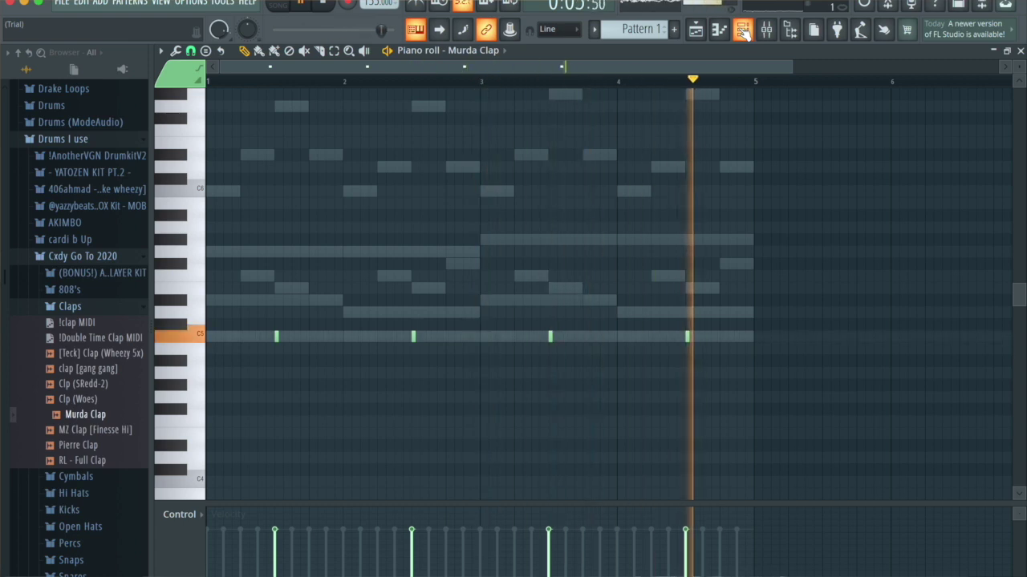
pyautogui.press('space')
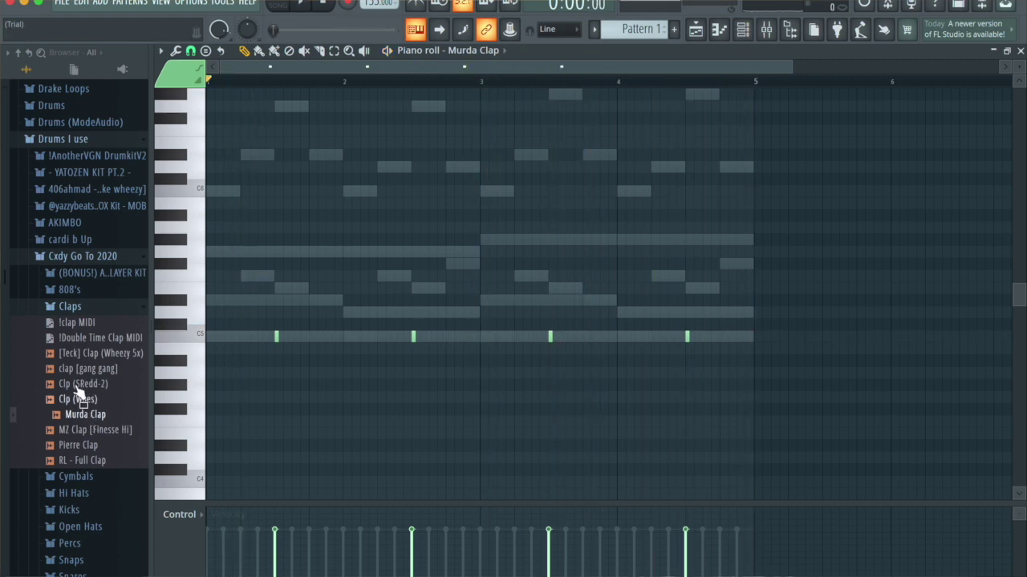
# Step: Add the Mhm 808 sample from the kit's 808's folder as a new channel
pyautogui.click(94, 309)
pyautogui.click(92, 291)
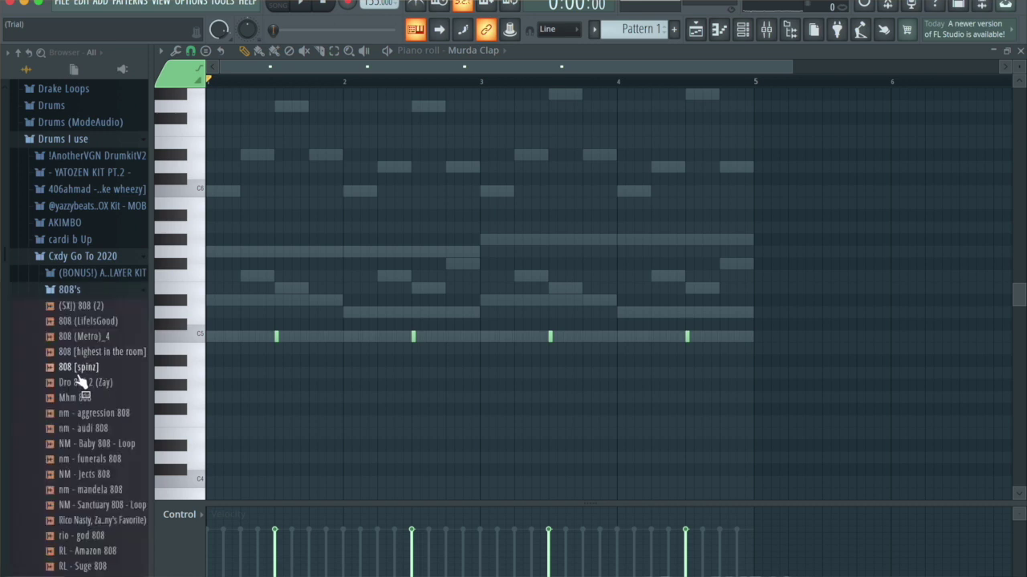
pyautogui.moveTo(80, 397); pyautogui.dragTo(714, 112)
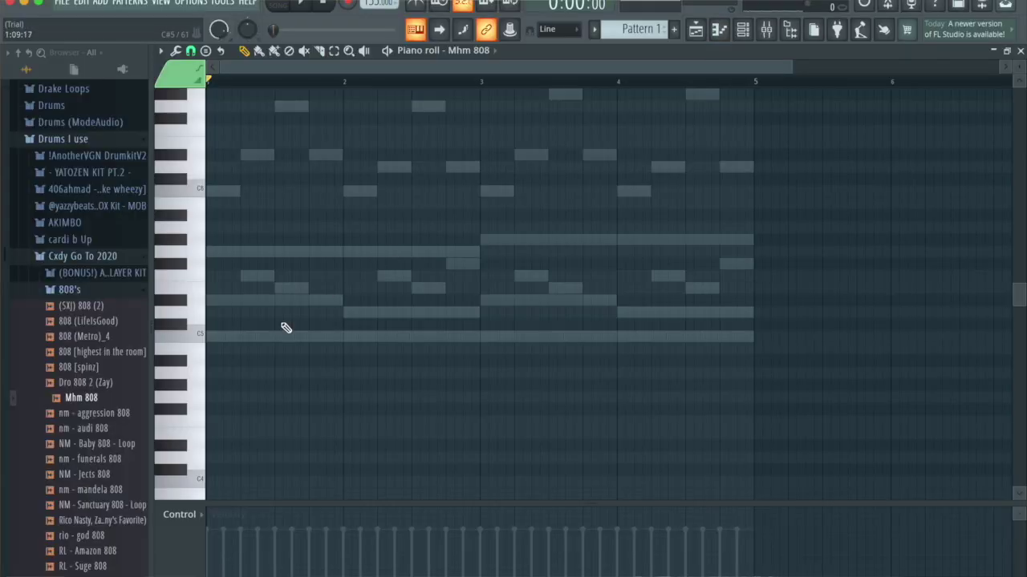
# Step: Place G#5 808 notes on beats 1 and 4 of bar 1, and on beat 2 and halfway through beat 3 of bar 2
pyautogui.click(215, 325)
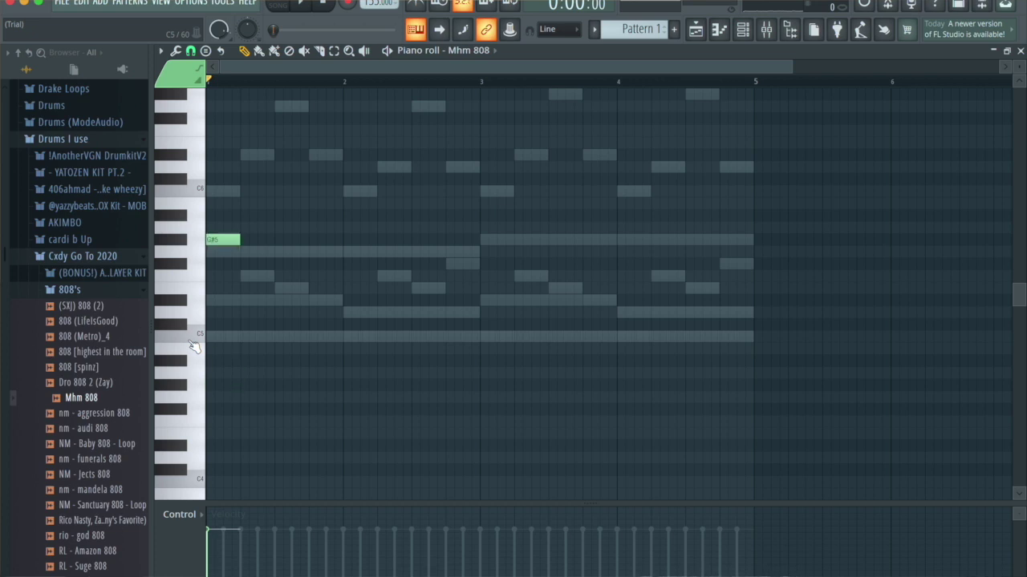
pyautogui.click(319, 240)
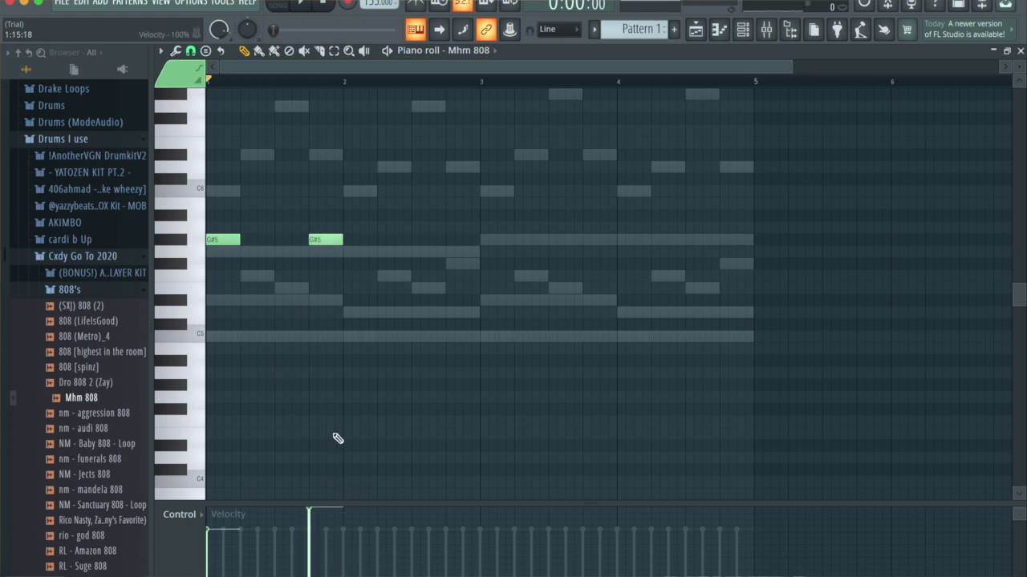
pyautogui.click(381, 239)
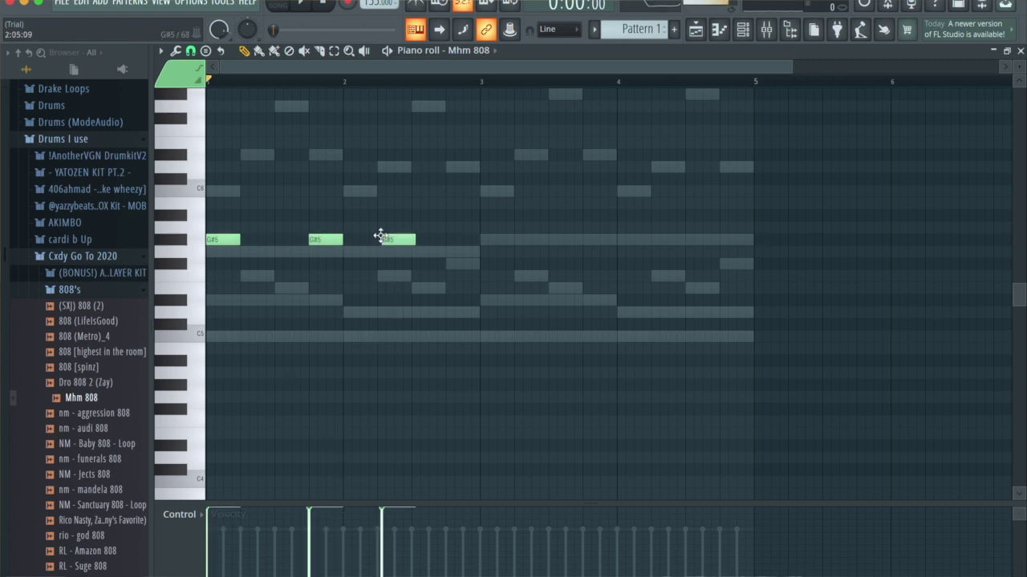
pyautogui.moveTo(404, 240); pyautogui.dragTo(402, 240)
pyautogui.scroll(4, 445, 253)
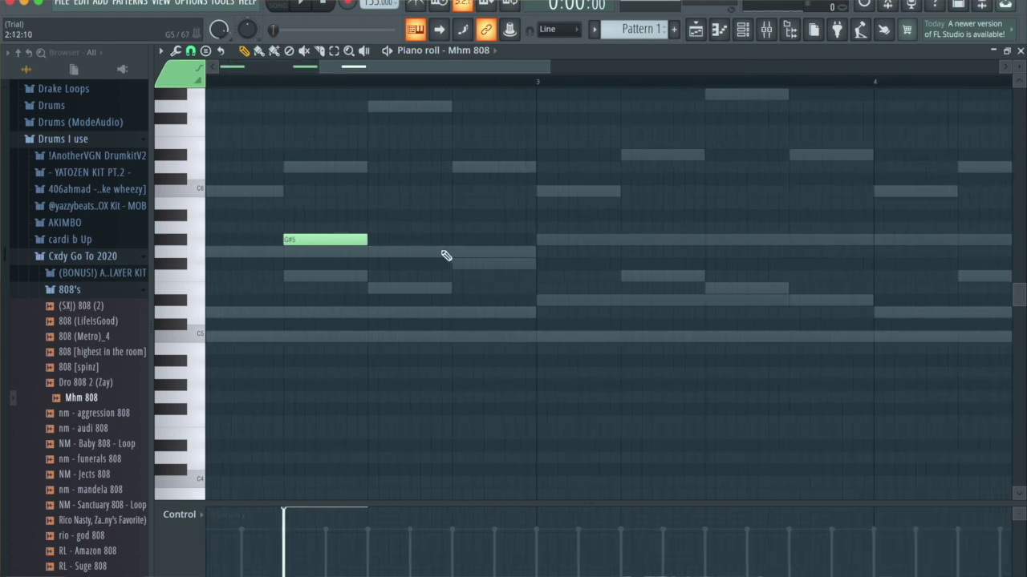
pyautogui.click(412, 242)
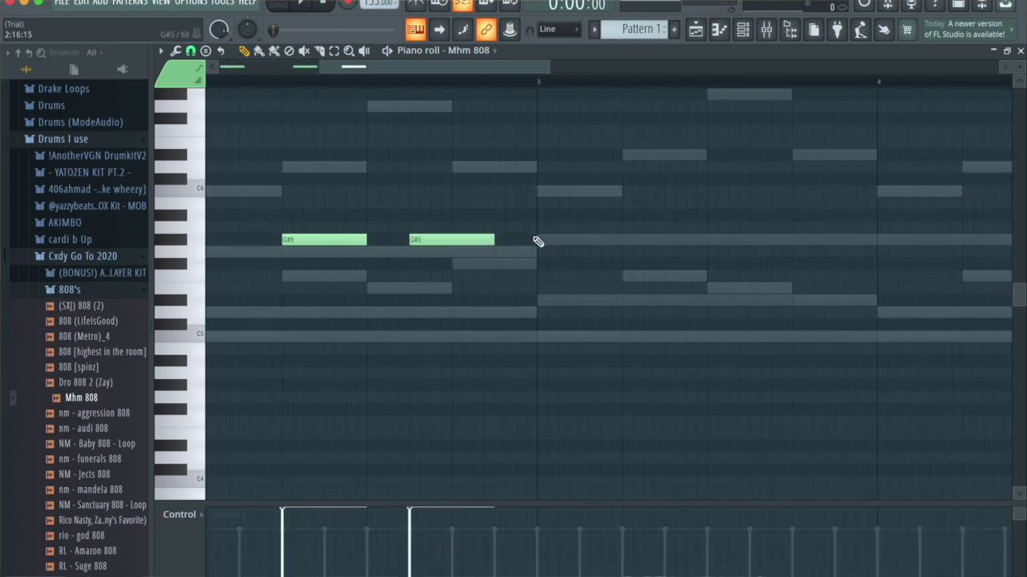
# Step: Extend the 808 notes end to end up to bar 3 using a temporary guide note, and duplicate the two-bar line across bars 3 and 4
pyautogui.click(545, 240)
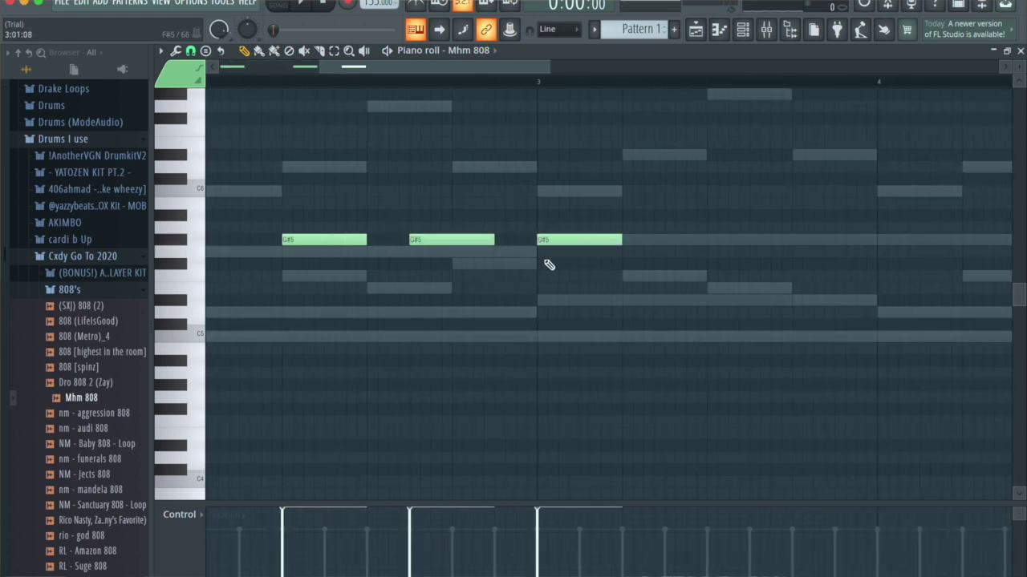
pyautogui.press('super+l')
pyautogui.rightClick(567, 240)
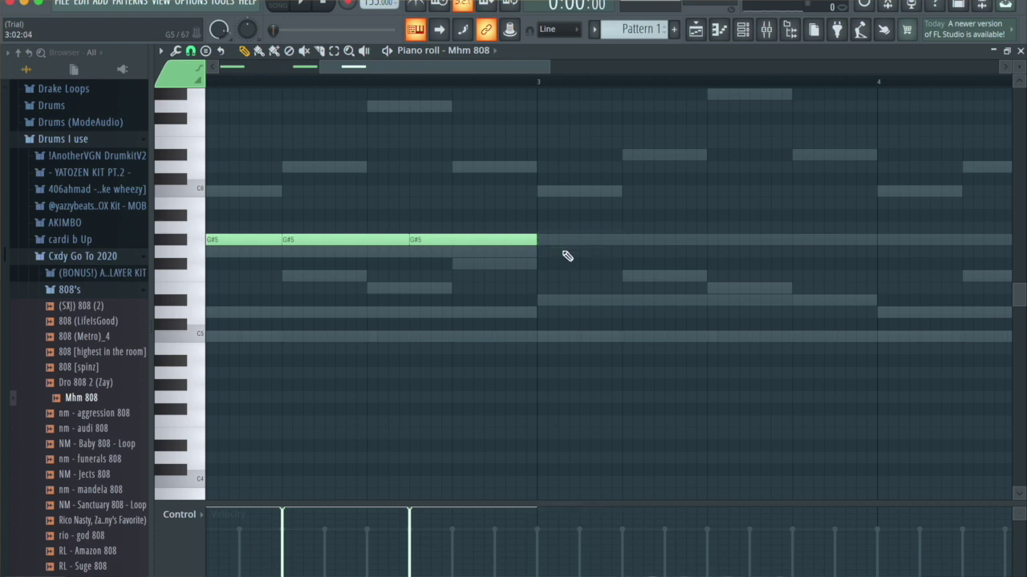
pyautogui.press('super+b')
# Step: Shorten bar 4's beat 2 808 note to half a beat and add a G#5 note filling the gap before the last note
pyautogui.click(756, 259)
pyautogui.click(783, 242)
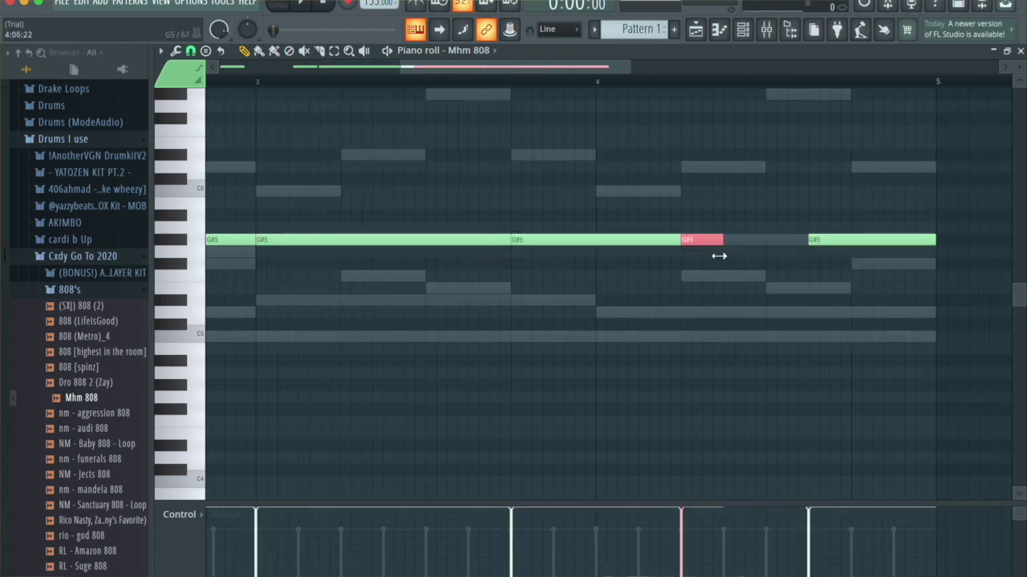
pyautogui.click(730, 240)
pyautogui.click(773, 238)
pyautogui.rightClick(773, 239)
pyautogui.moveTo(763, 241); pyautogui.dragTo(797, 244)
pyautogui.press('space')
pyautogui.moveTo(400, 67); pyautogui.dragTo(149, 73)
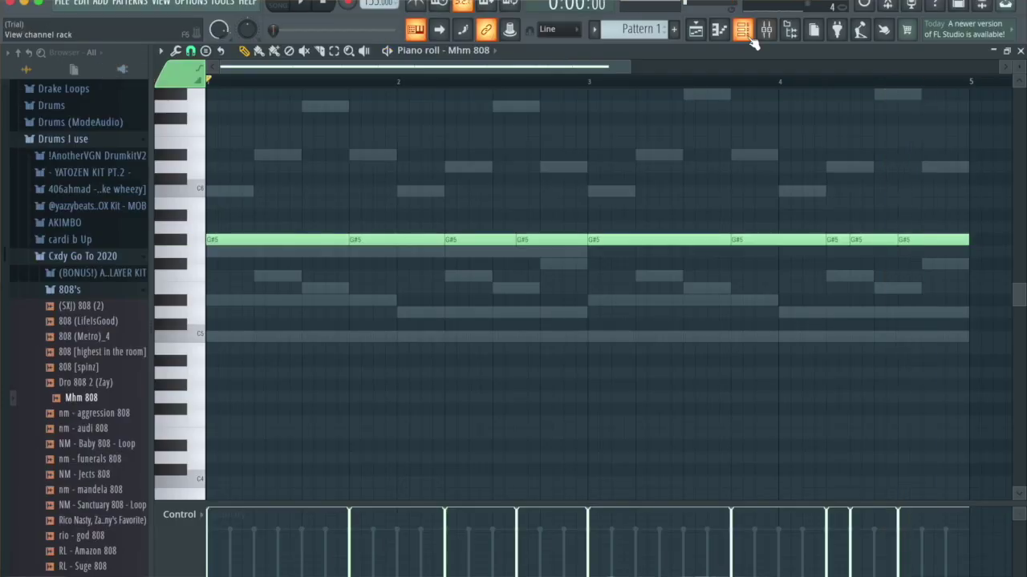
# Step: Add the nm - berry kick sample from the Kicks folder as a new channel and copy the Mhm 808 notes into it
pyautogui.press('F6')
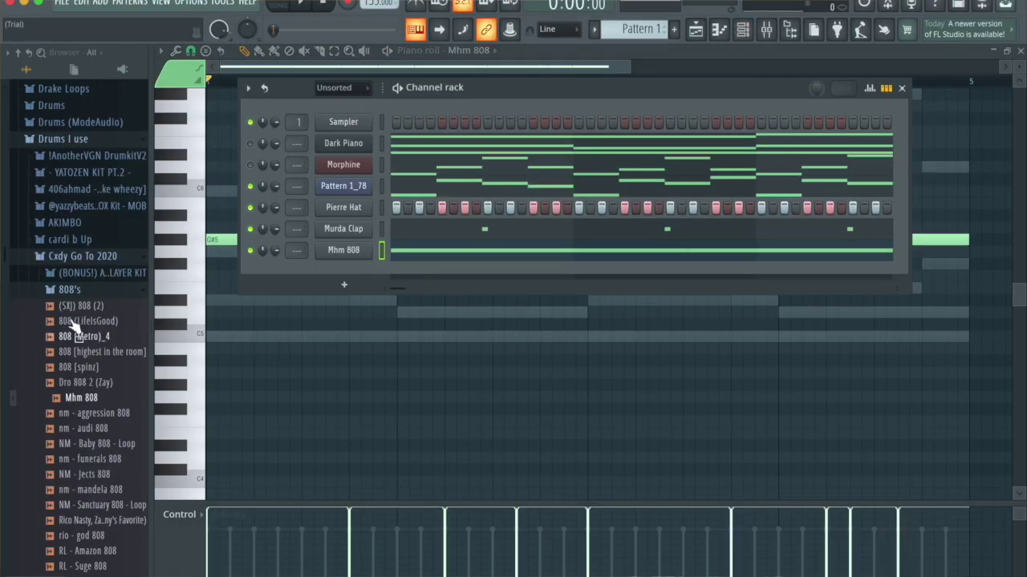
pyautogui.click(73, 292)
pyautogui.click(71, 356)
pyautogui.click(86, 374)
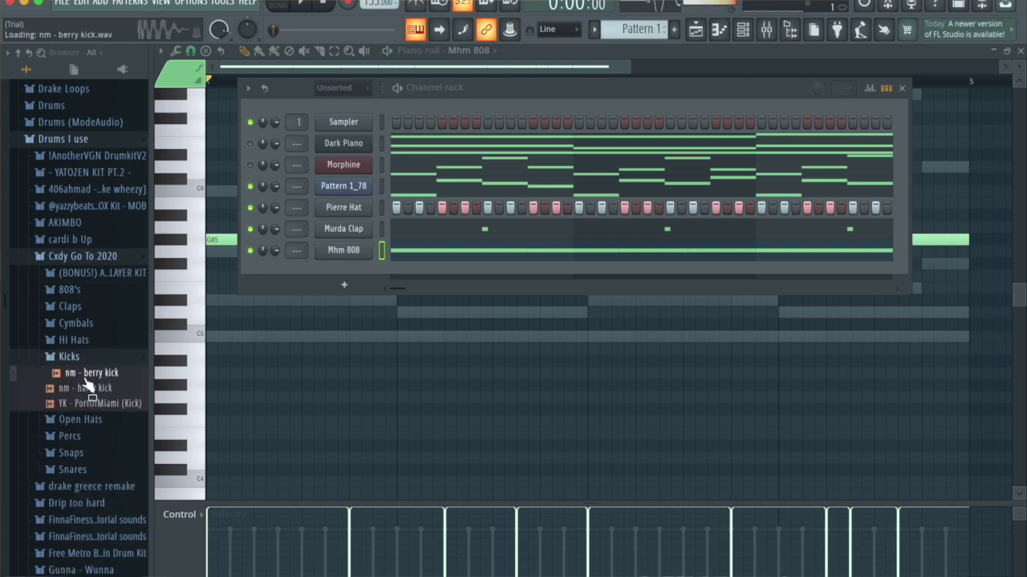
pyautogui.moveTo(85, 383); pyautogui.dragTo(386, 259)
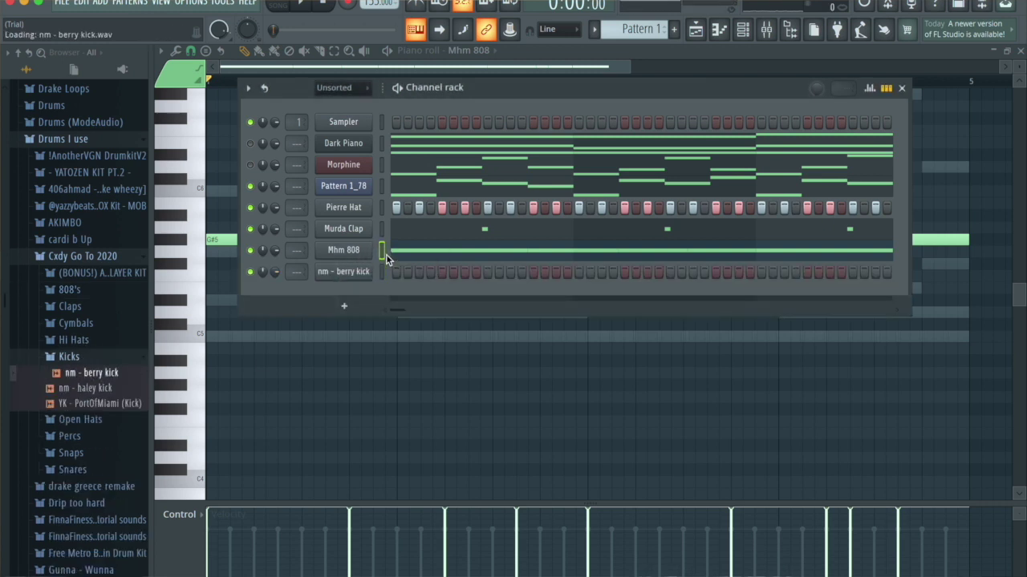
pyautogui.click(381, 271)
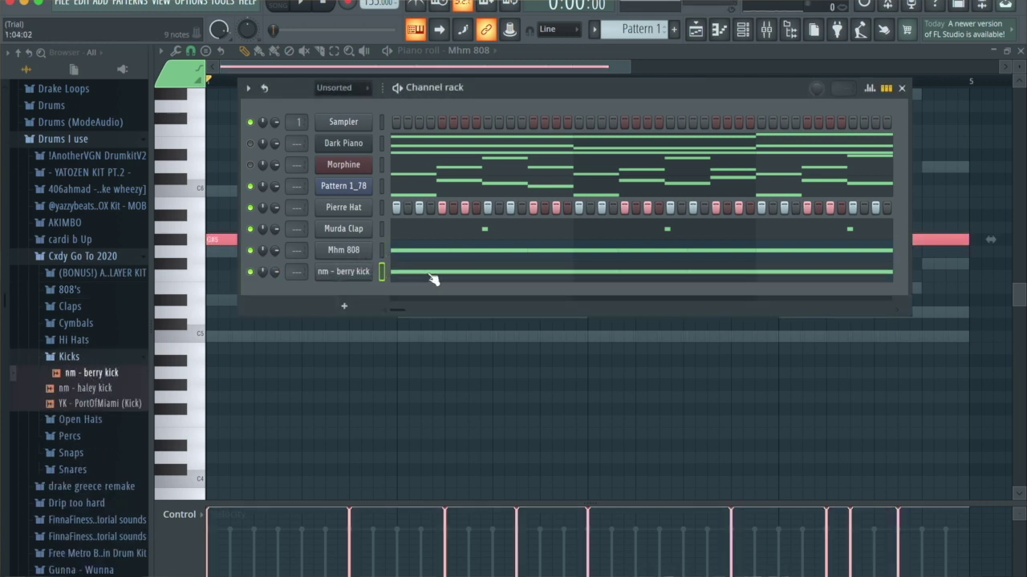
pyautogui.press('F6')
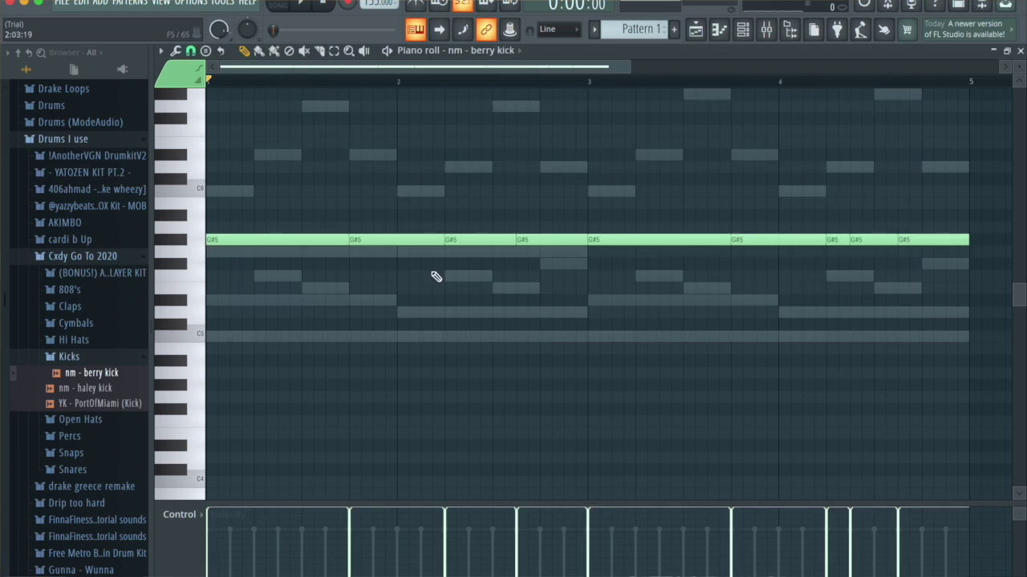
# Step: Transpose all the kick notes down to C5, shorten them to short hits and play the pattern
pyautogui.press('Down')
pyautogui.press('Down')
pyautogui.press('Down')
pyautogui.press('Down')
pyautogui.press('Down')
pyautogui.press('Down')
pyautogui.press('Down')
pyautogui.press('Down')
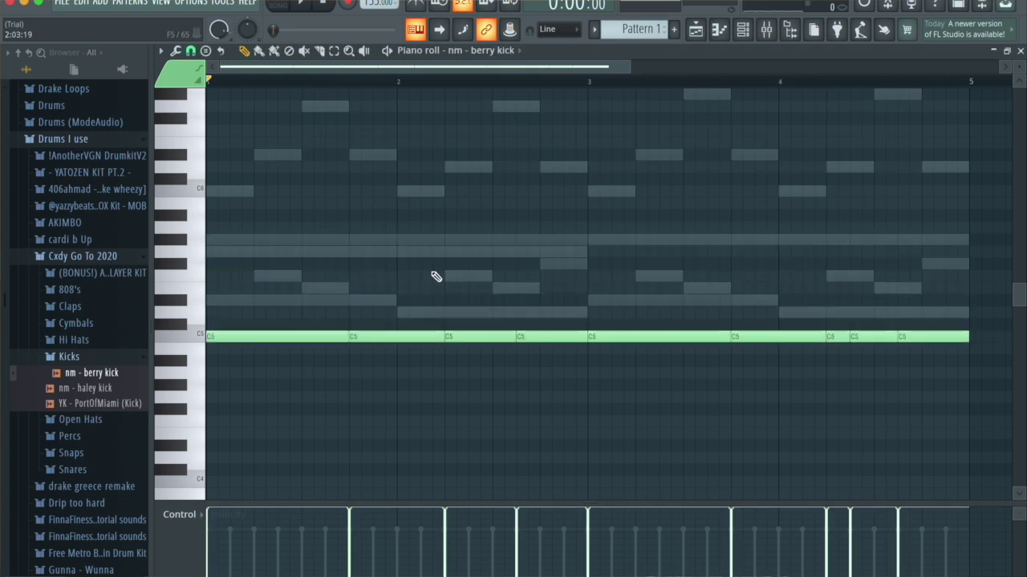
pyautogui.hotkey('shift', 'd')
pyautogui.press('space')
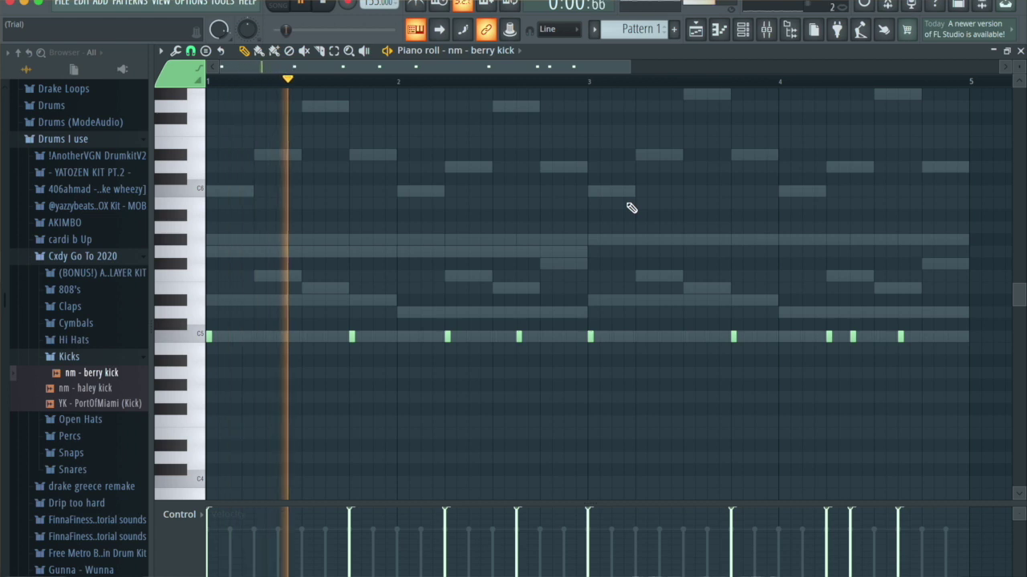